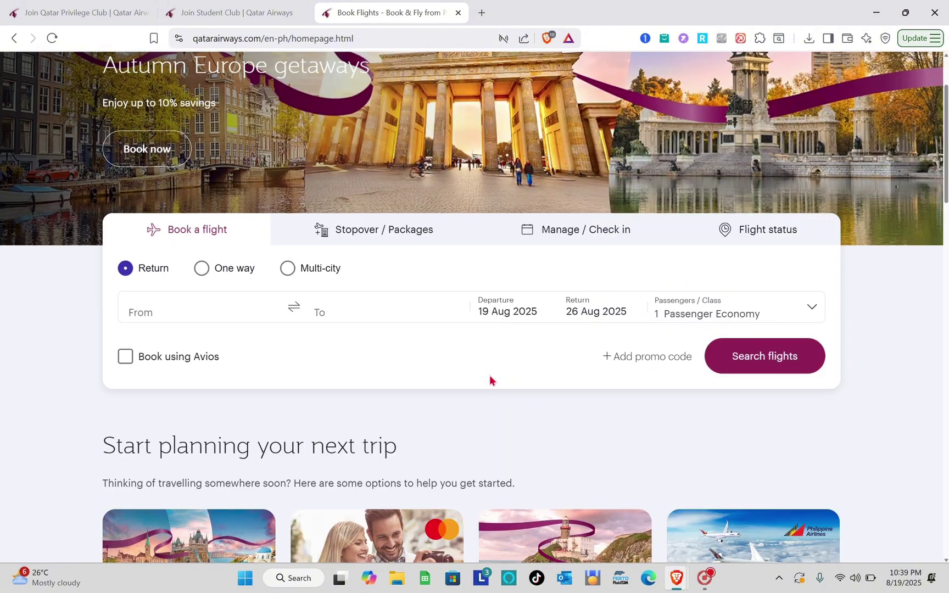
- Switch to the Qatar Airways membership sign-up page and review the Privilege Club and Student Club options
click(37, 7)
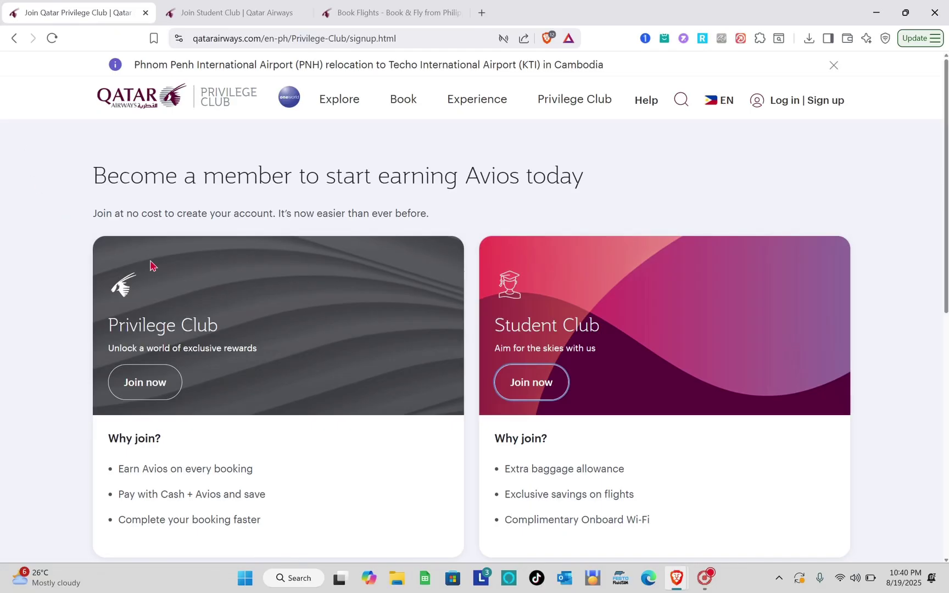
scroll(223, 347, down, 1)
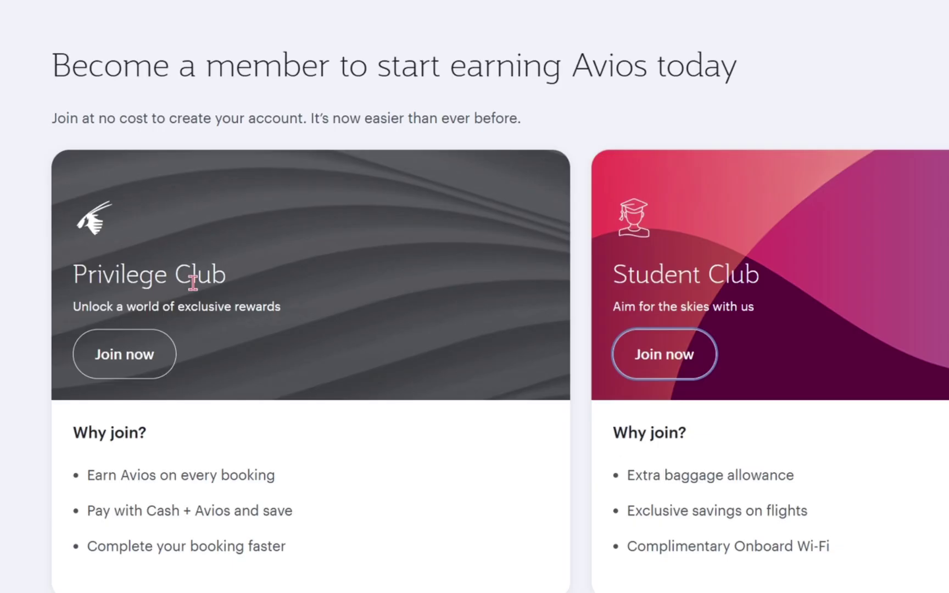
scroll(190, 535, down, 1)
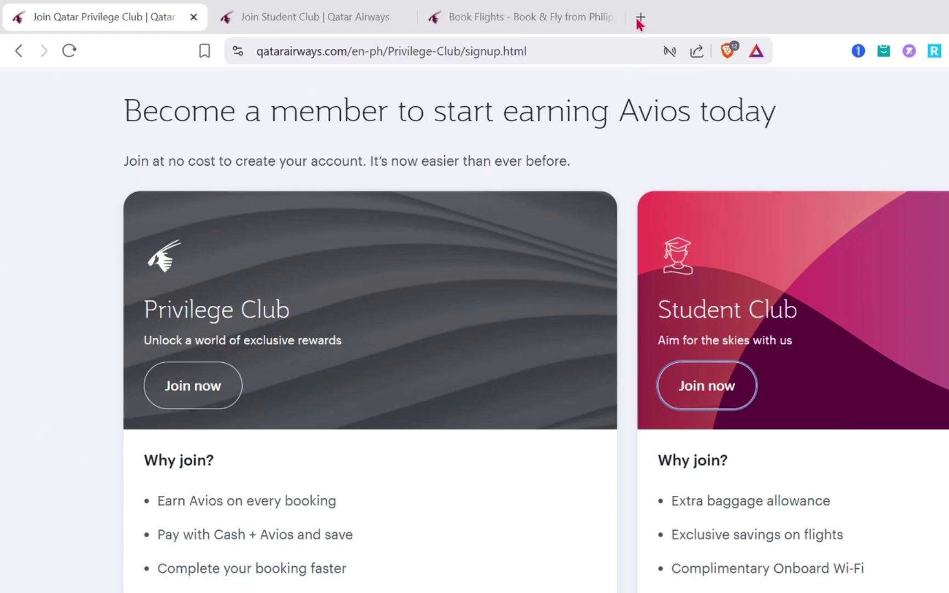
- Search the web for "qatar airways" in a new tab, open the airline's Philippines homepage and close that tab
click(640, 18)
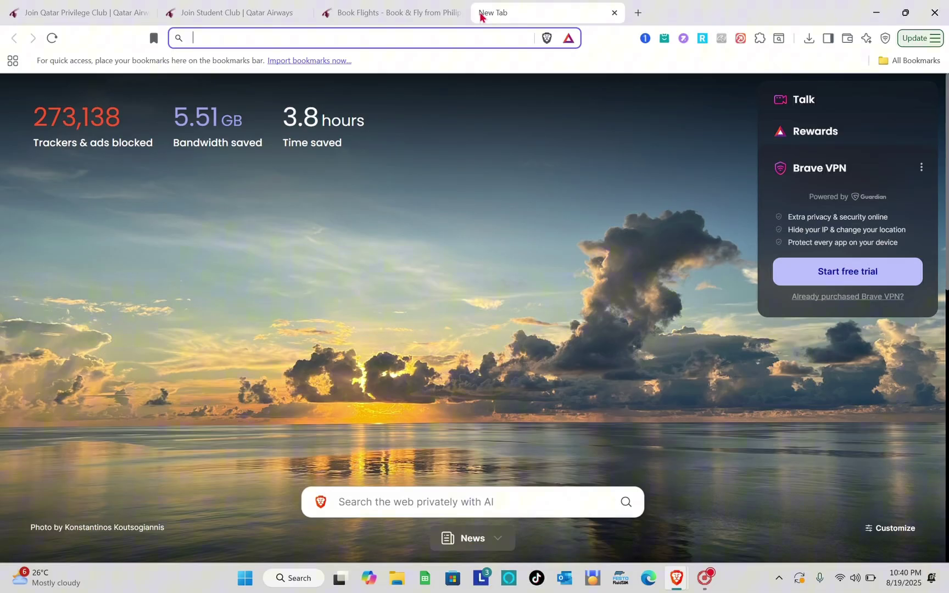
text(qa)
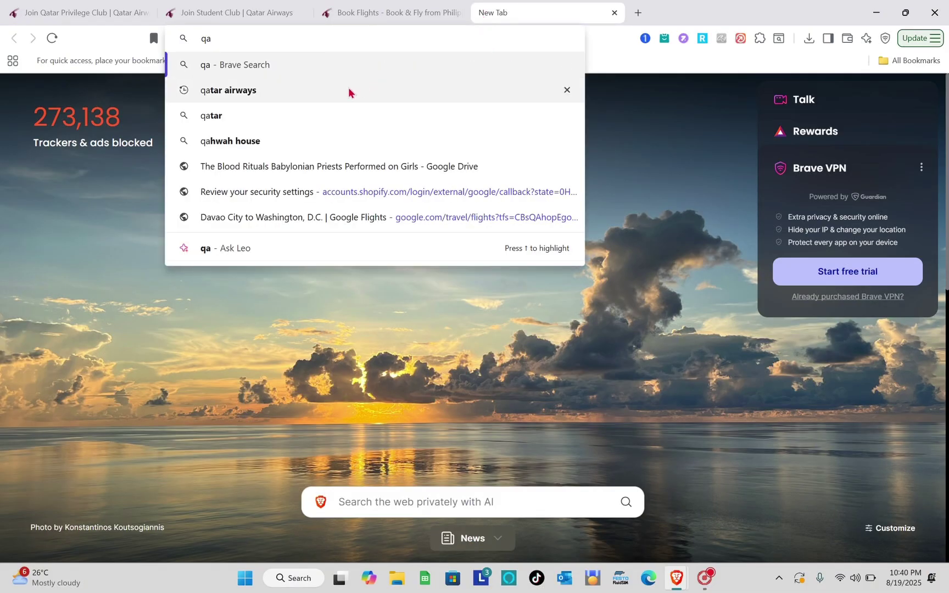
click(349, 92)
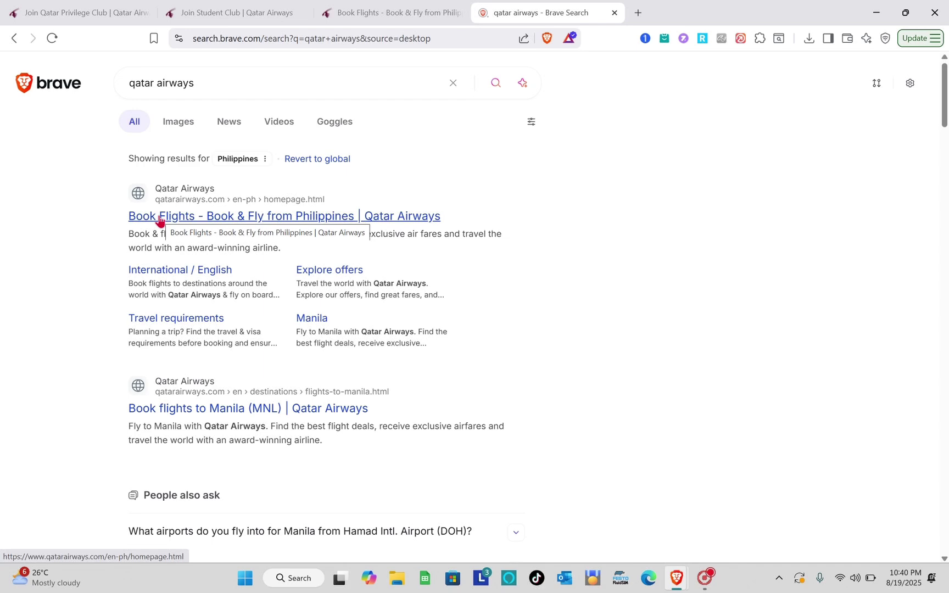
click(206, 215)
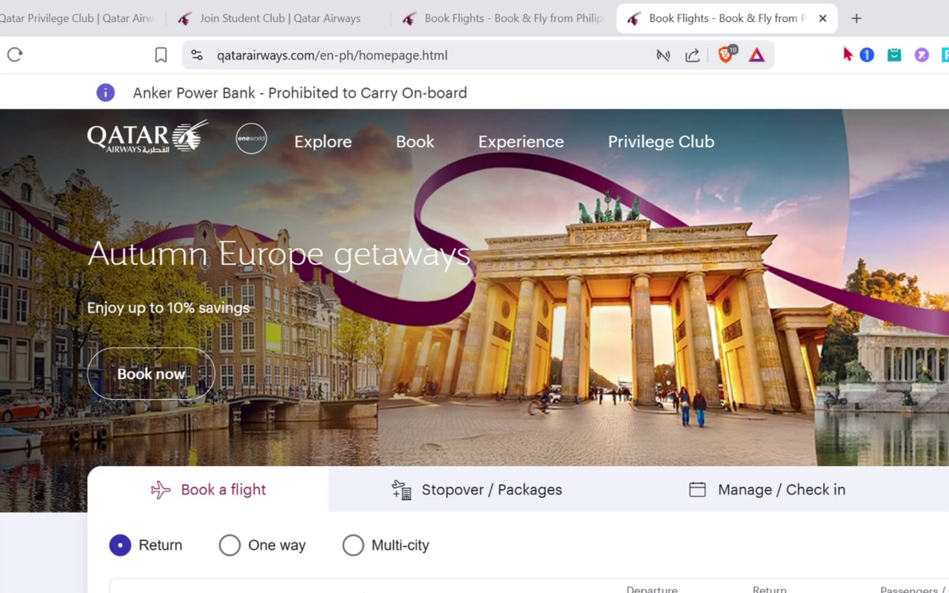
click(822, 19)
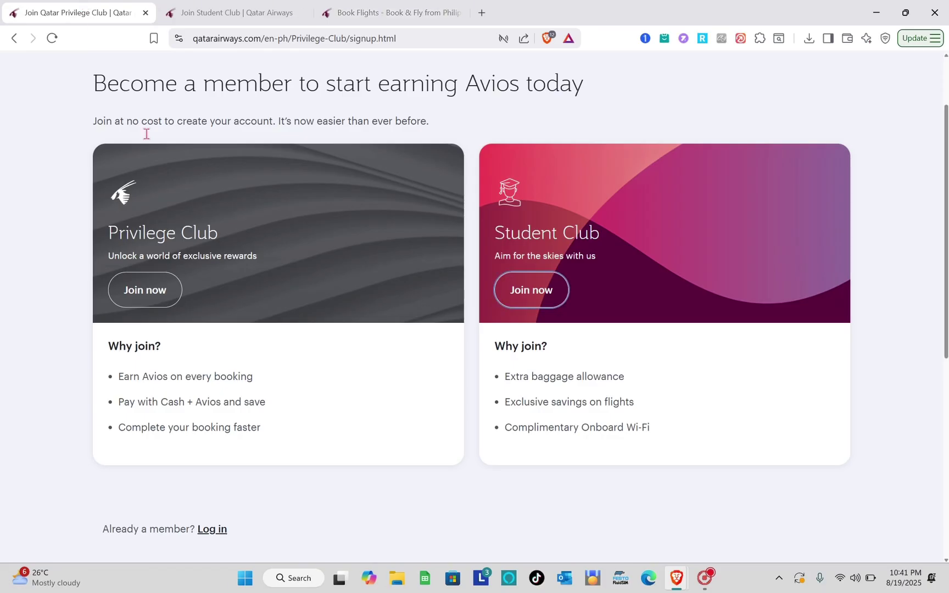
- Review the membership benefits, view the Privilege Club account creation form and close it
scroll(274, 335, down, 1)
scroll(274, 335, down, 1)
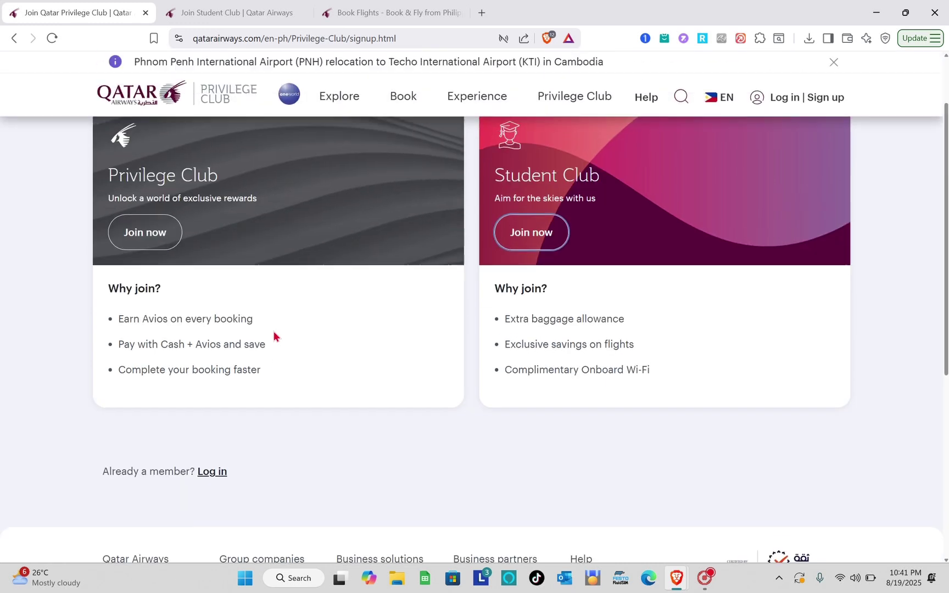
scroll(429, 289, up, 3)
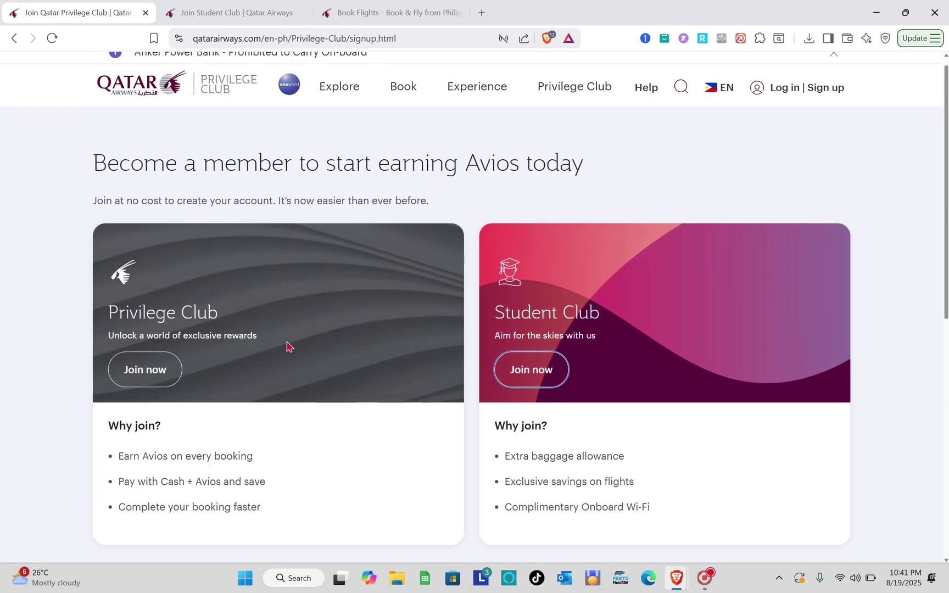
click(135, 378)
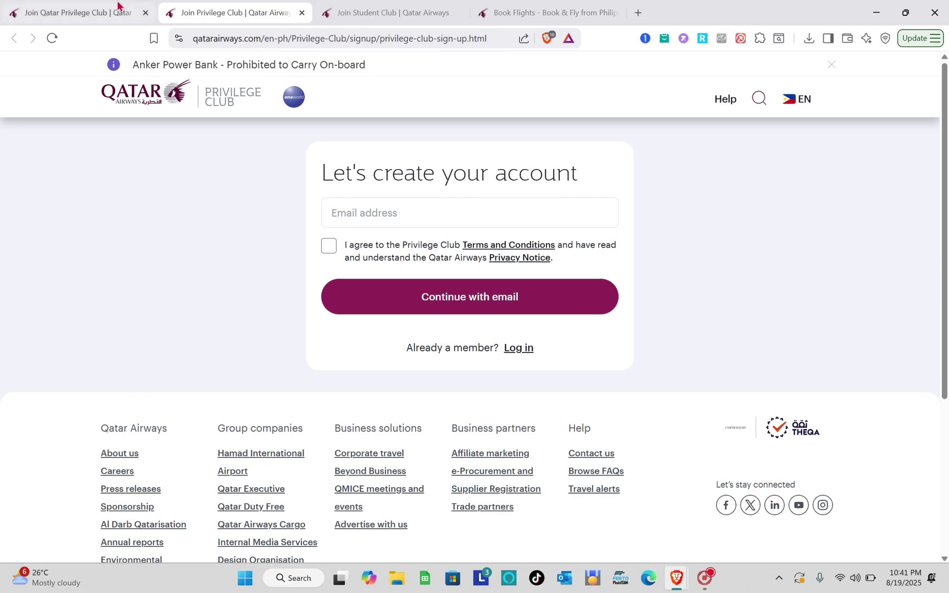
click(302, 14)
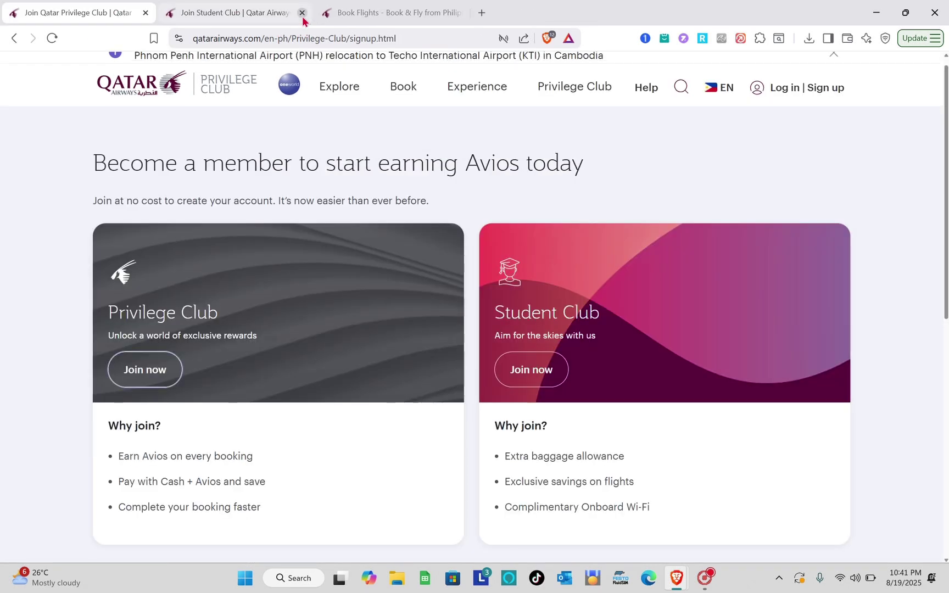
- Switch to the Qatar Airways flight booking homepage and close the Student Club page
click(392, 10)
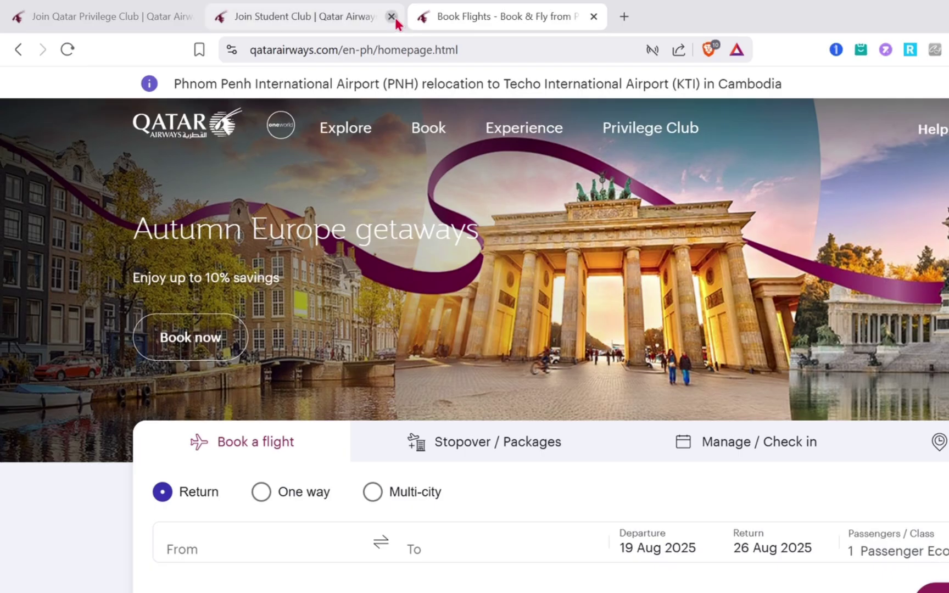
click(391, 18)
scroll(666, 399, down, 2)
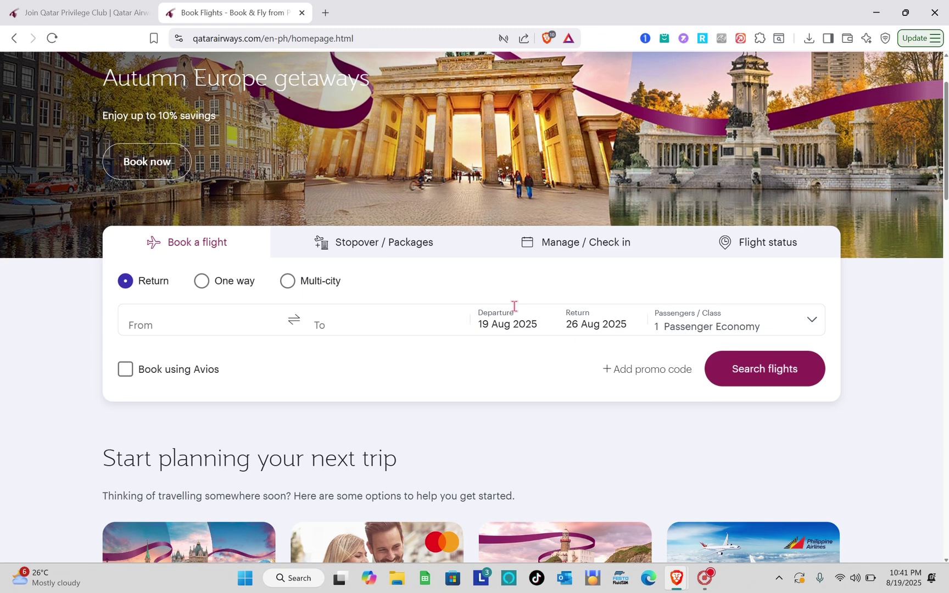
scroll(667, 397, up, 2)
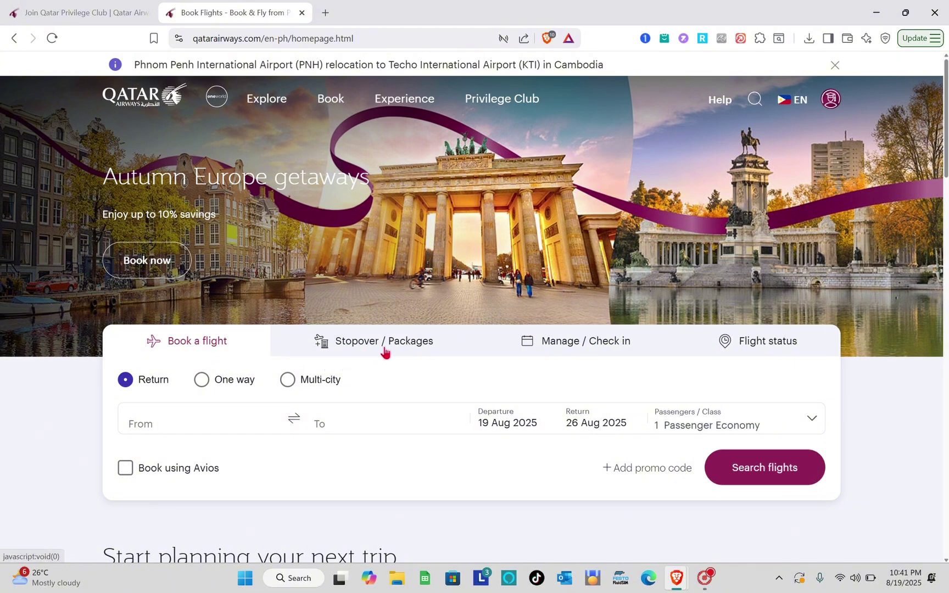
- View the stopover/packages, manage/check-in and flight status forms, and return to the flight booking form
click(385, 351)
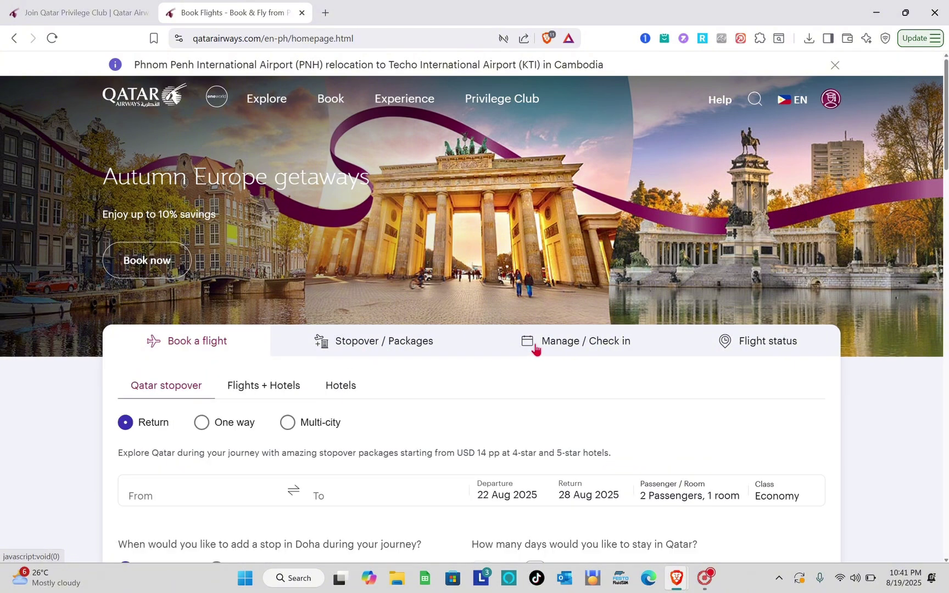
click(596, 352)
click(767, 350)
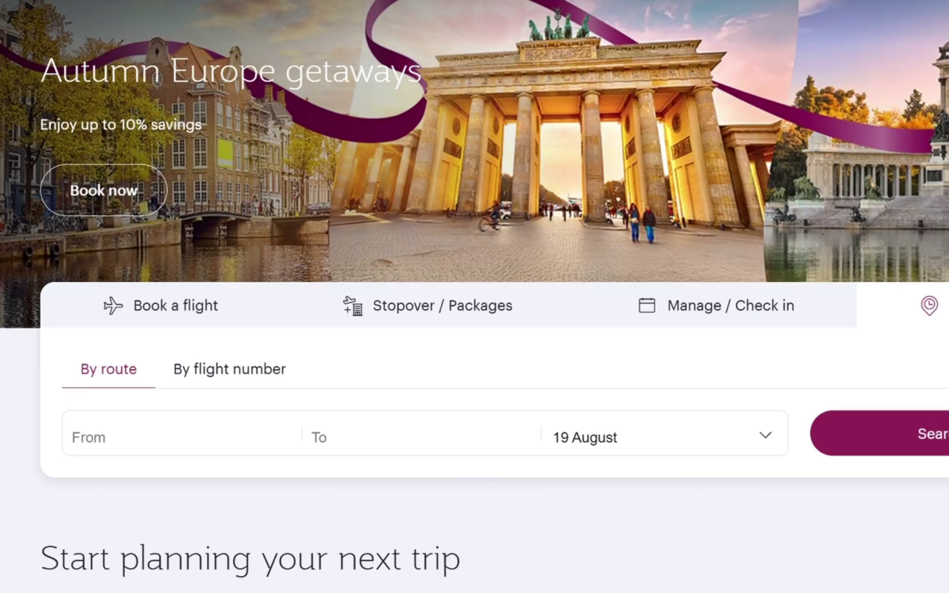
click(191, 321)
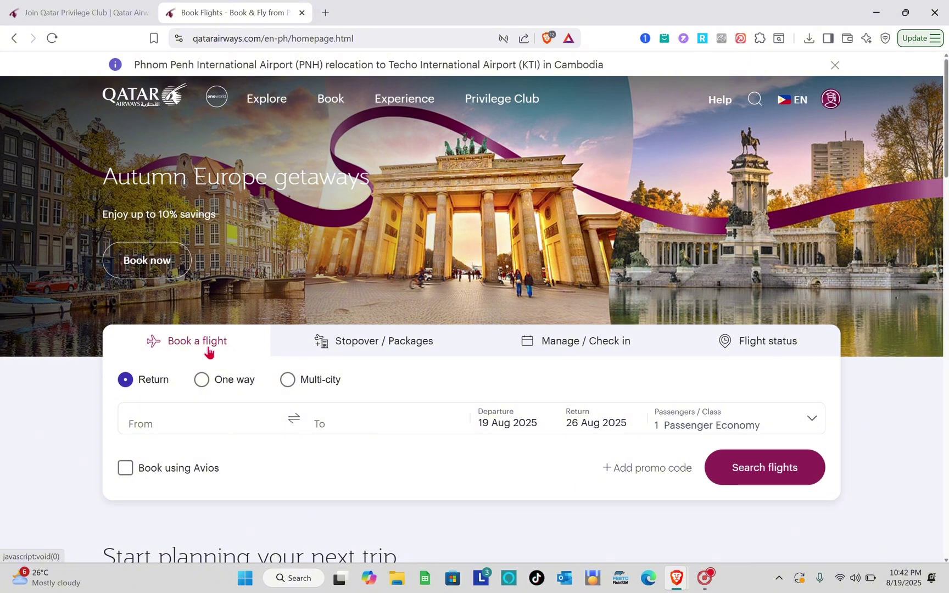
- Set up a one-way flight from Cebu (CEB), Philippines to Aalborg (AAL), Denmark
scroll(208, 352, down, 3)
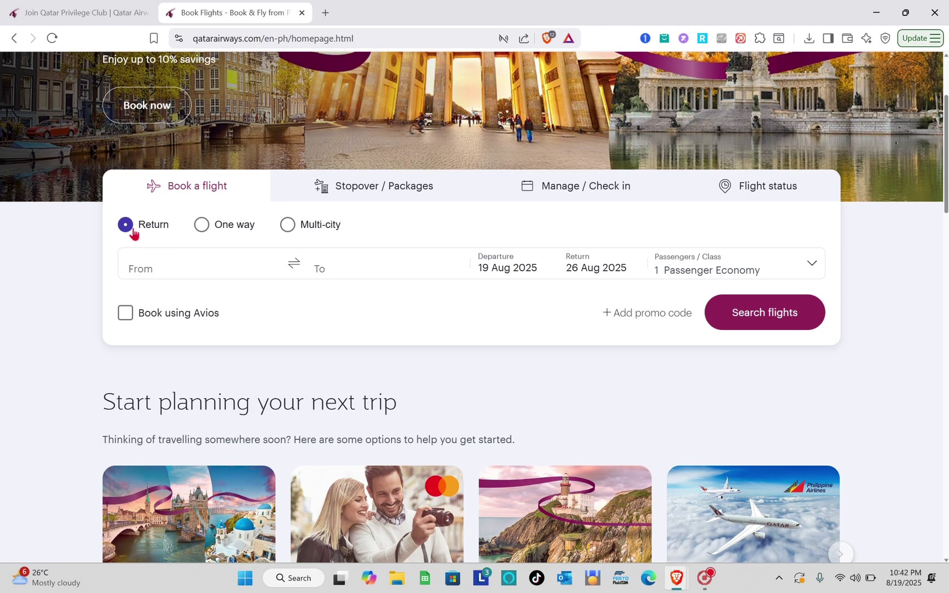
click(205, 228)
scroll(206, 228, down, 2)
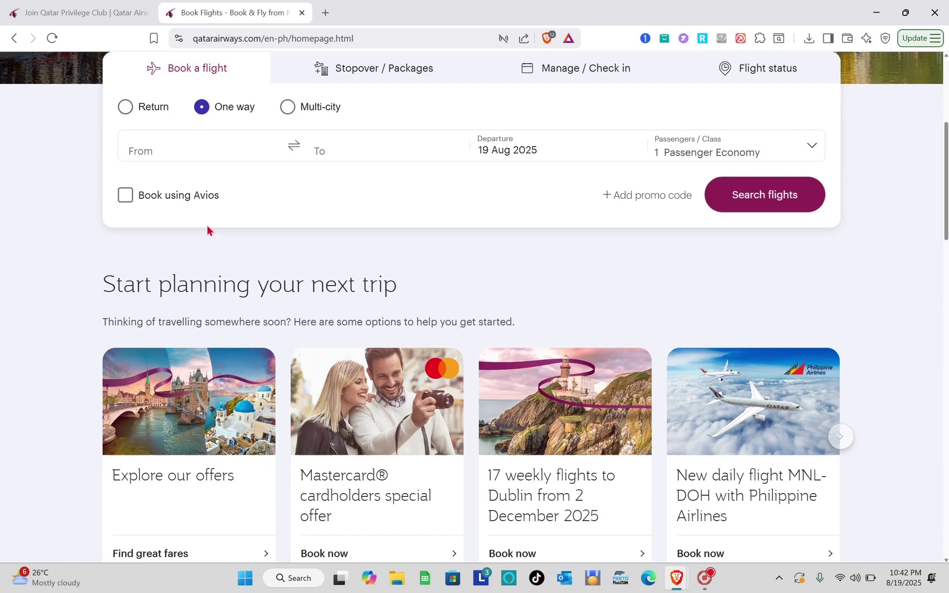
click(189, 155)
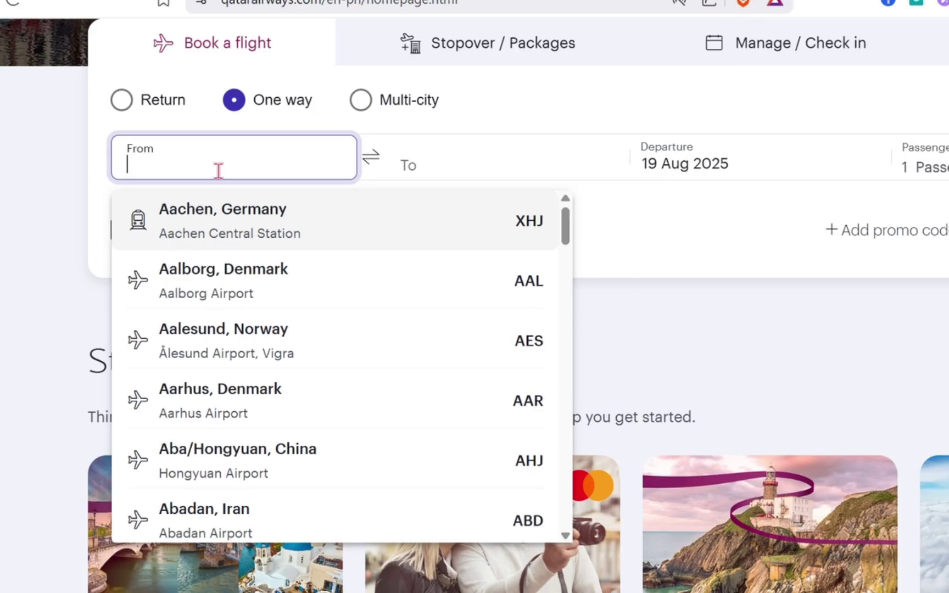
text(phi)
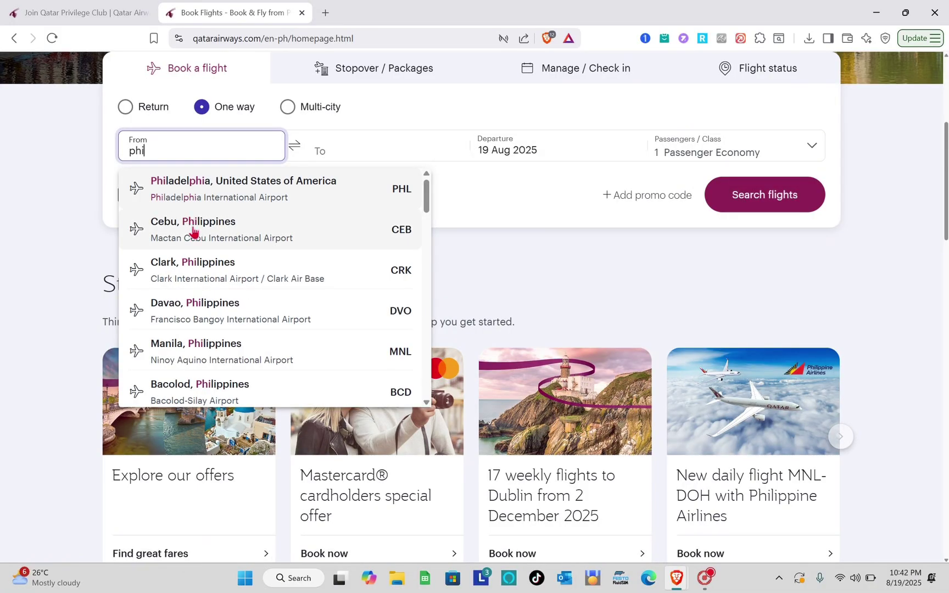
click(189, 225)
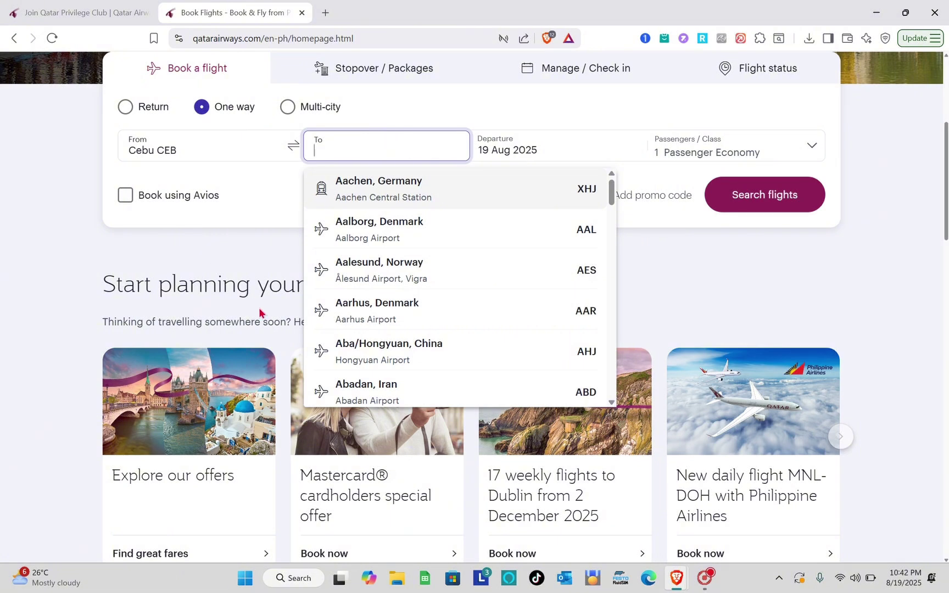
click(415, 237)
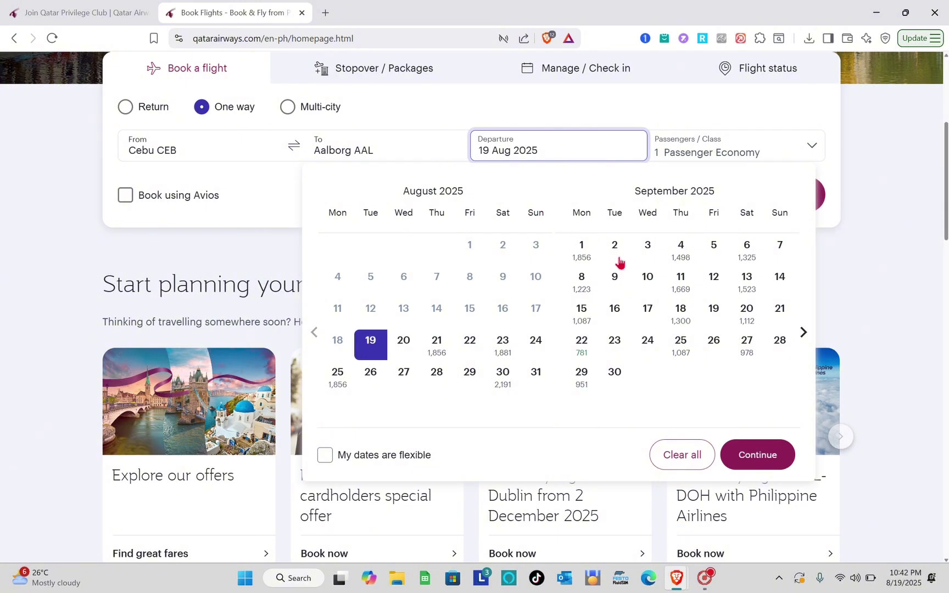
- Set the departure date to 11 Sep 2025 and confirm one adult passenger in Economy
click(686, 295)
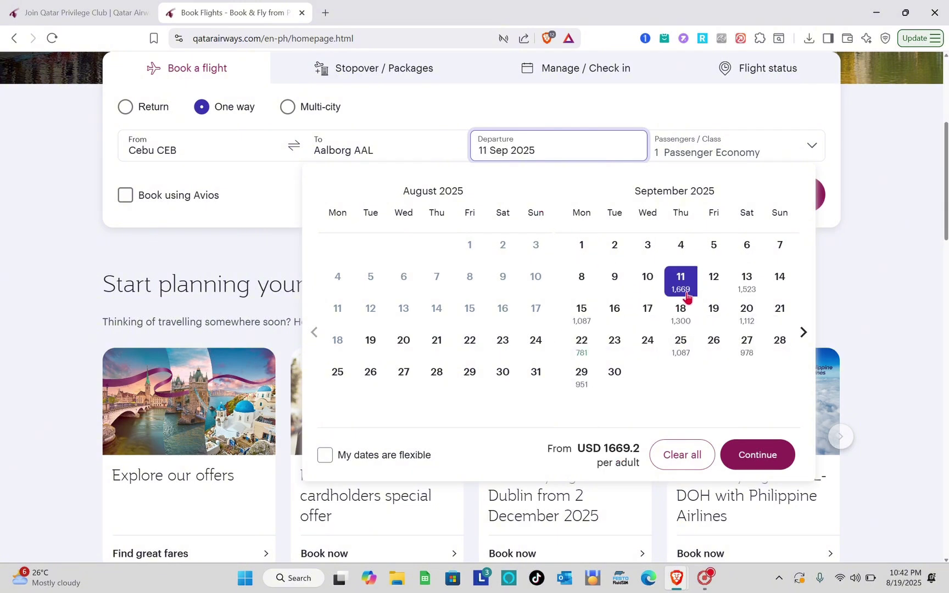
click(710, 149)
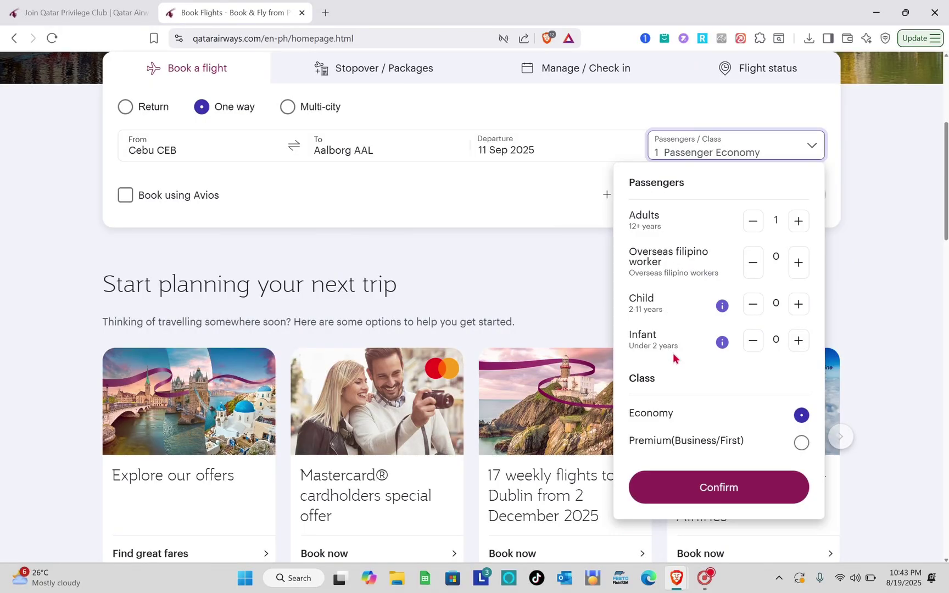
scroll(676, 366, down, 1)
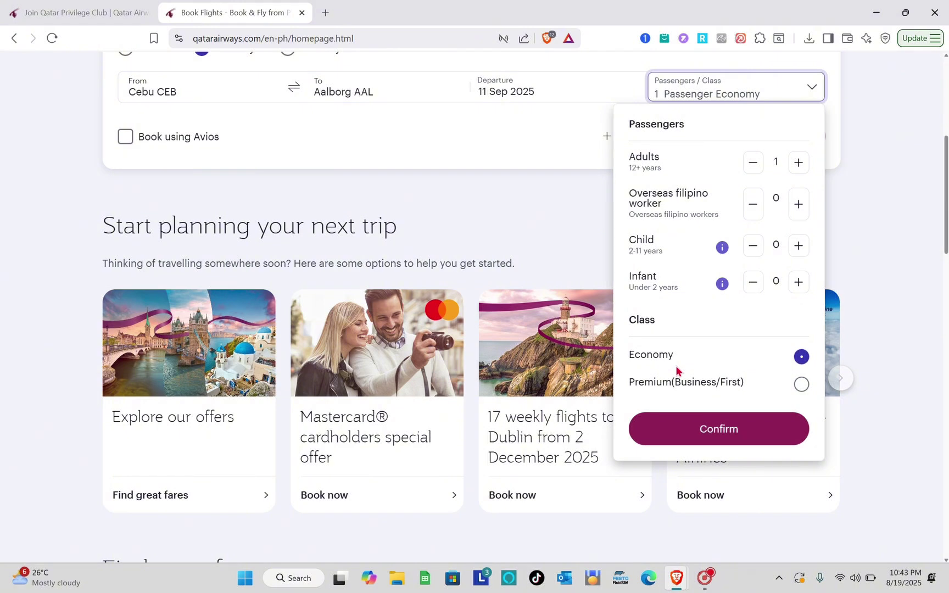
click(737, 437)
- Search for flights with the entered trip details
scroll(574, 208, up, 2)
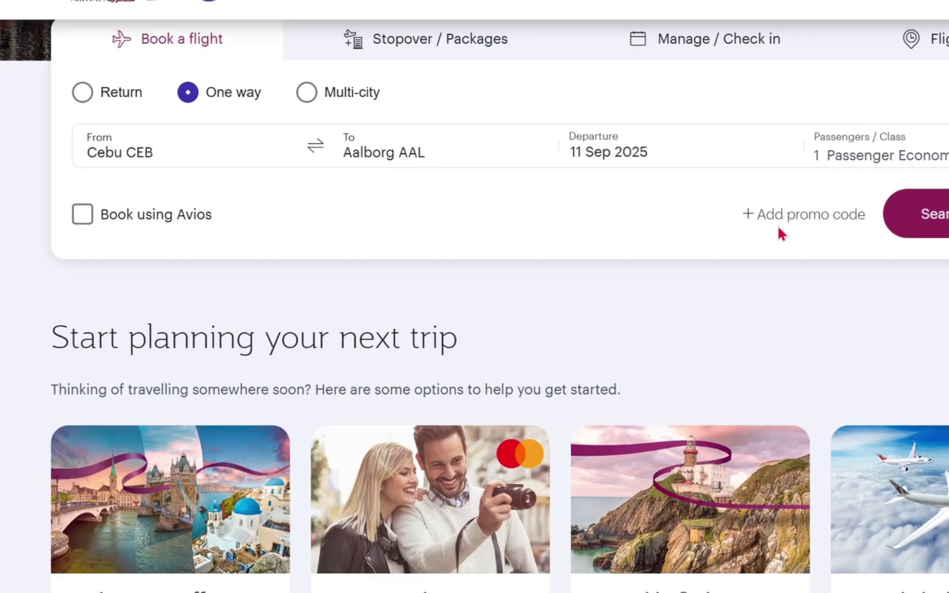
scroll(777, 224, up, 2)
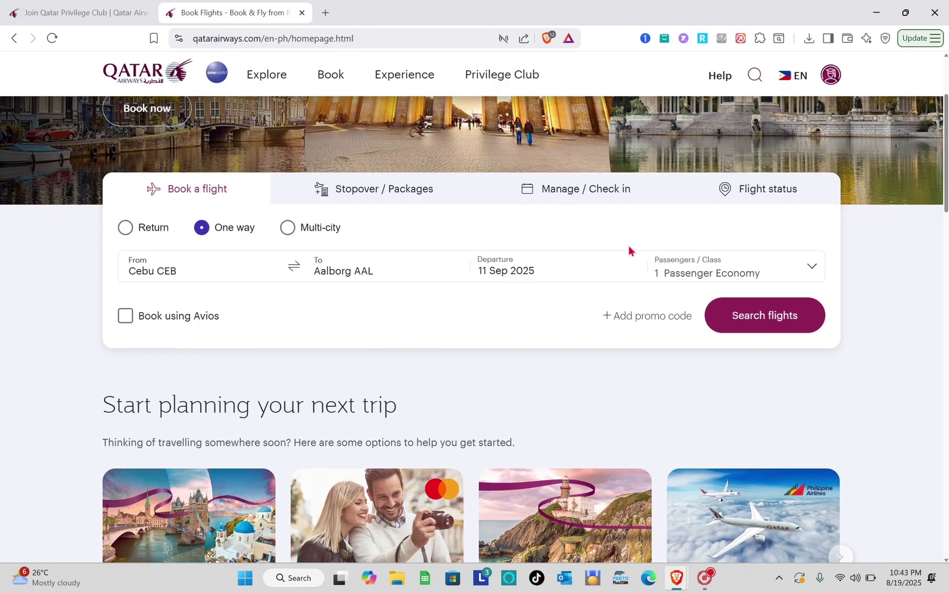
click(774, 328)
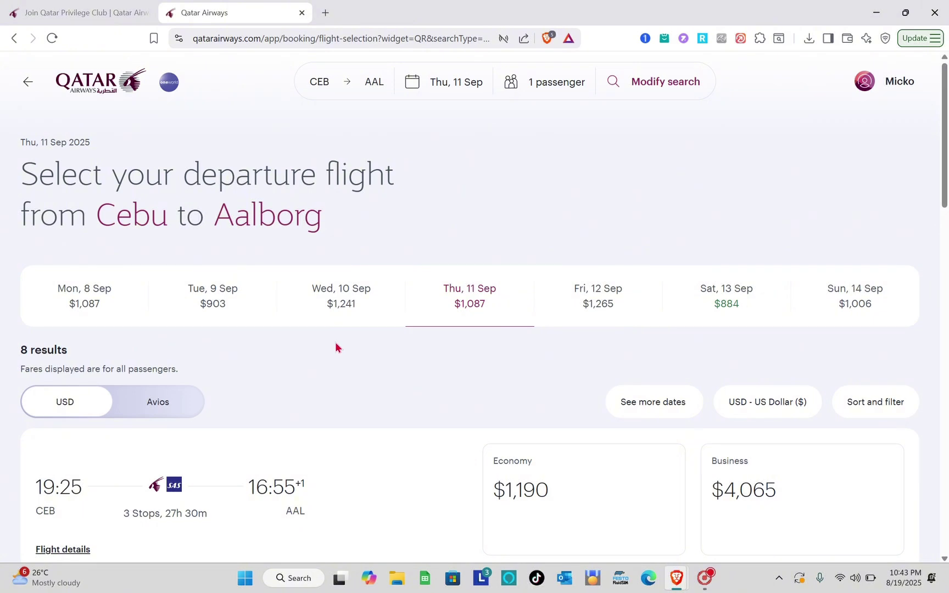
- Examine the departure flight results, checking fares by date, the lowest-fare options and the stopover airports of the 18:15 arrival
scroll(335, 341, down, 2)
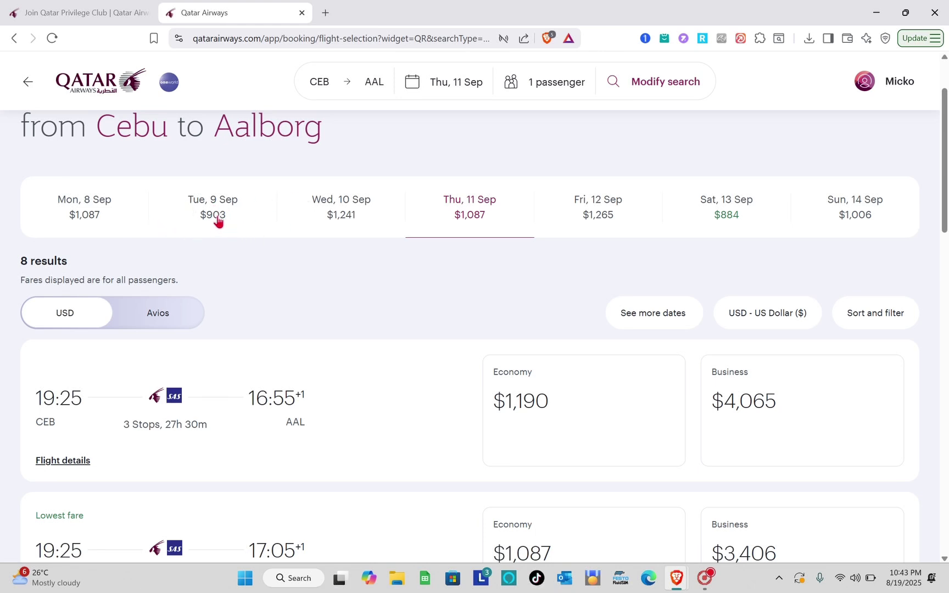
scroll(304, 285, down, 3)
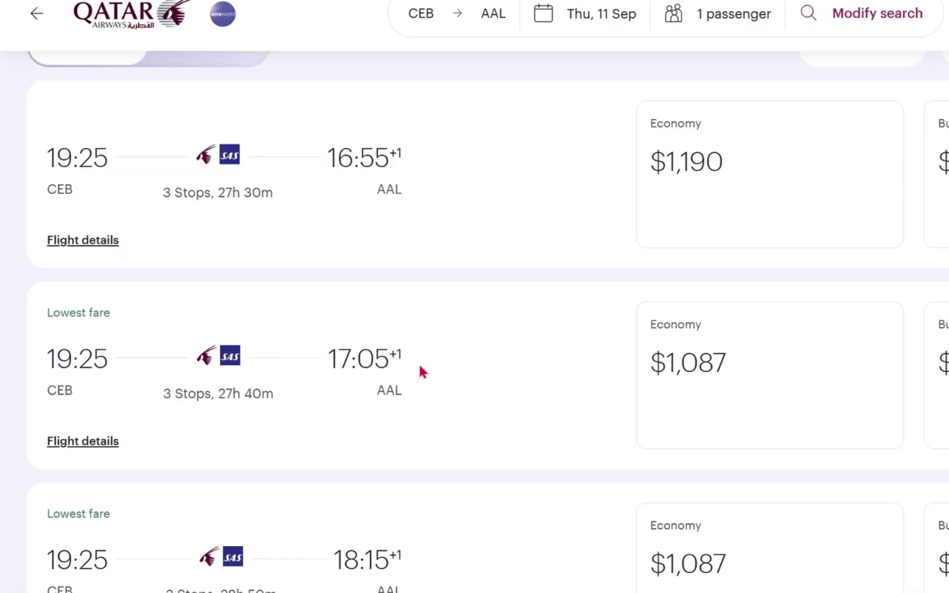
scroll(420, 368, down, 2)
scroll(420, 368, down, 3)
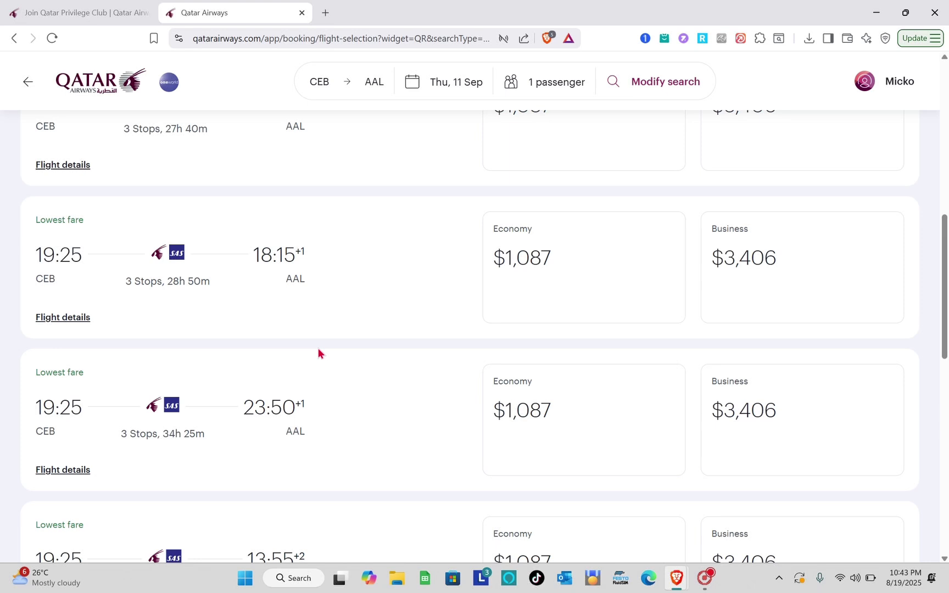
scroll(318, 350, up, 1)
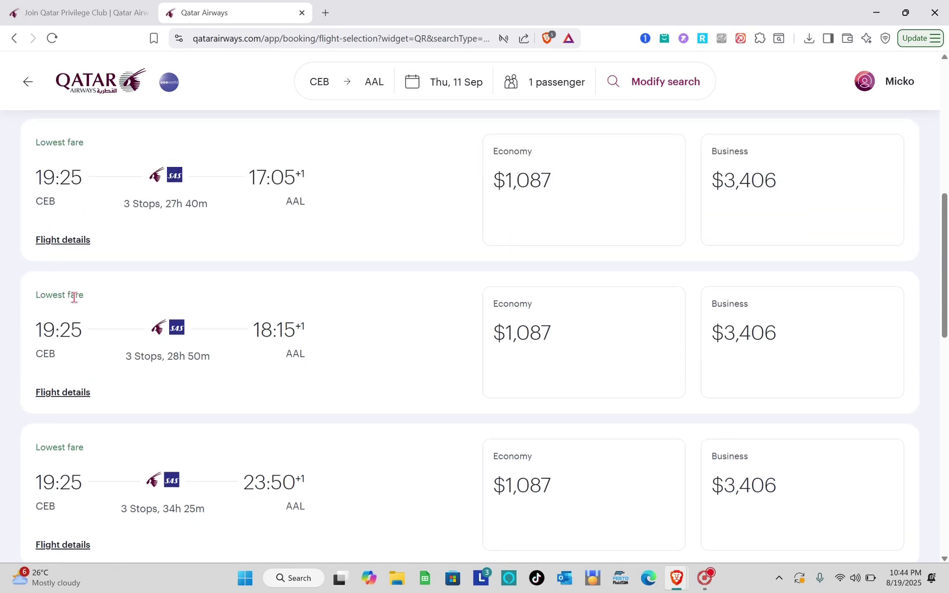
drag(83, 296, 35, 297)
click(102, 287)
mouse_move(167, 350)
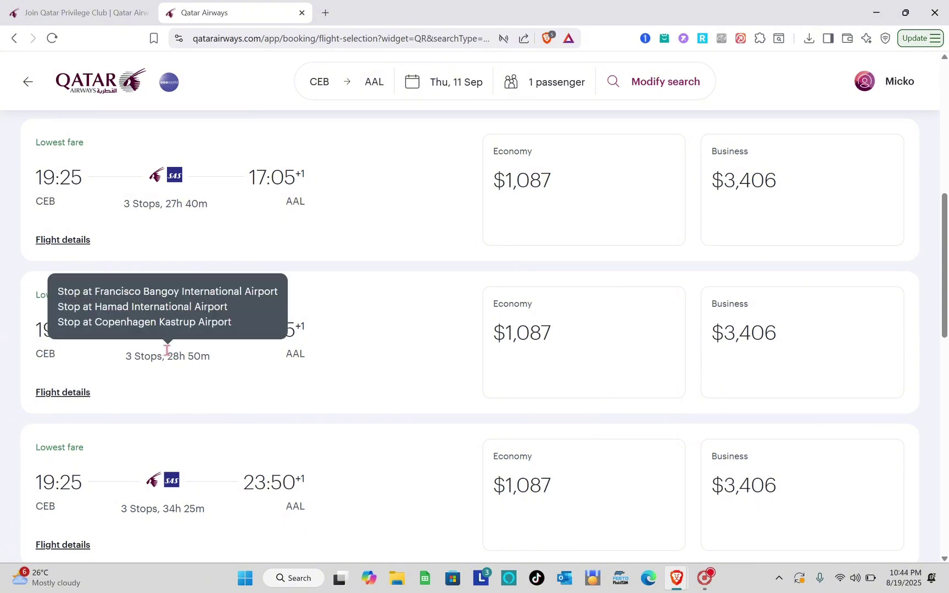
- Examine the remaining flight options and the leg and transit details of the 23:50 arrival, then close the details
scroll(166, 350, up, 2)
scroll(166, 350, up, 1)
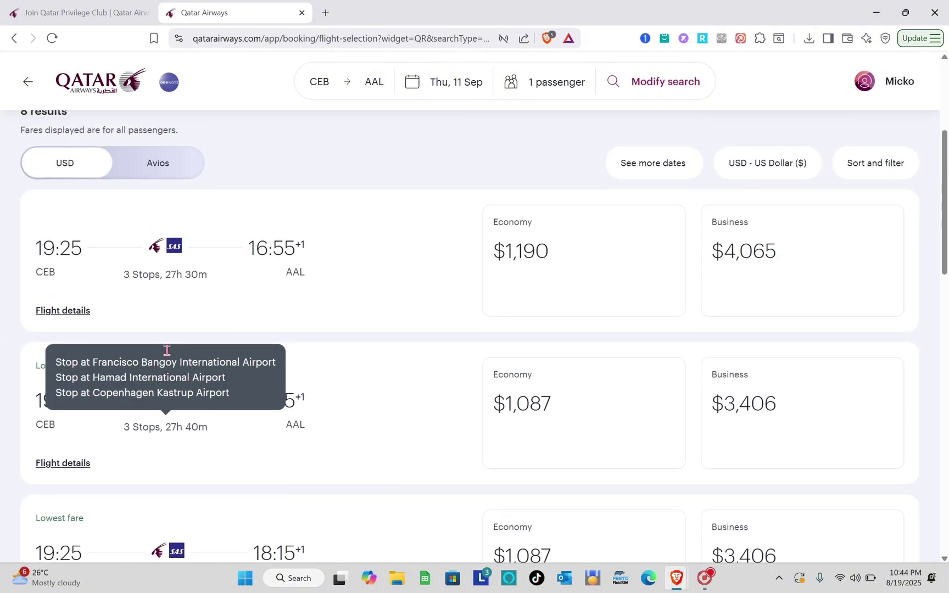
scroll(166, 349, down, 3)
scroll(55, 451, down, 2)
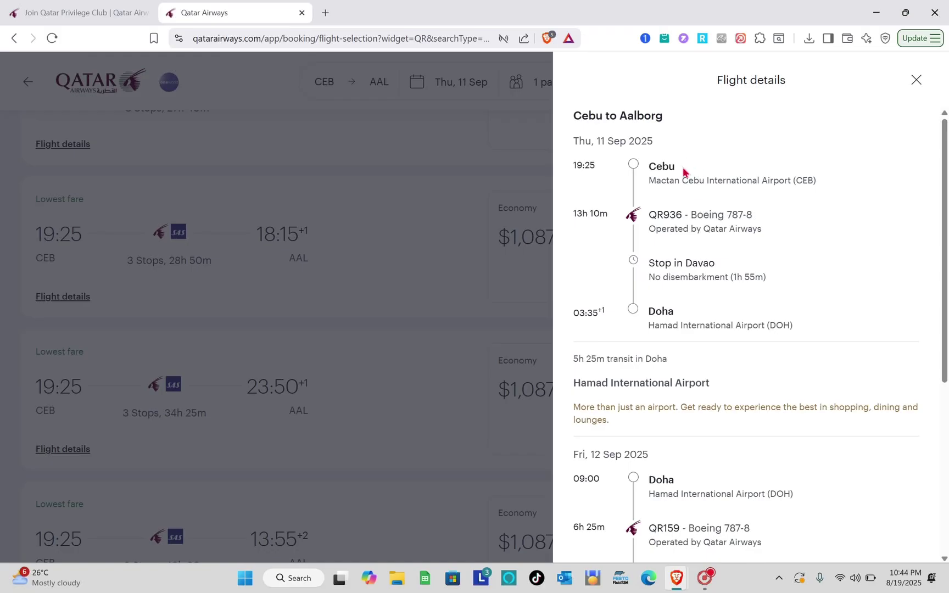
scroll(683, 163, down, 2)
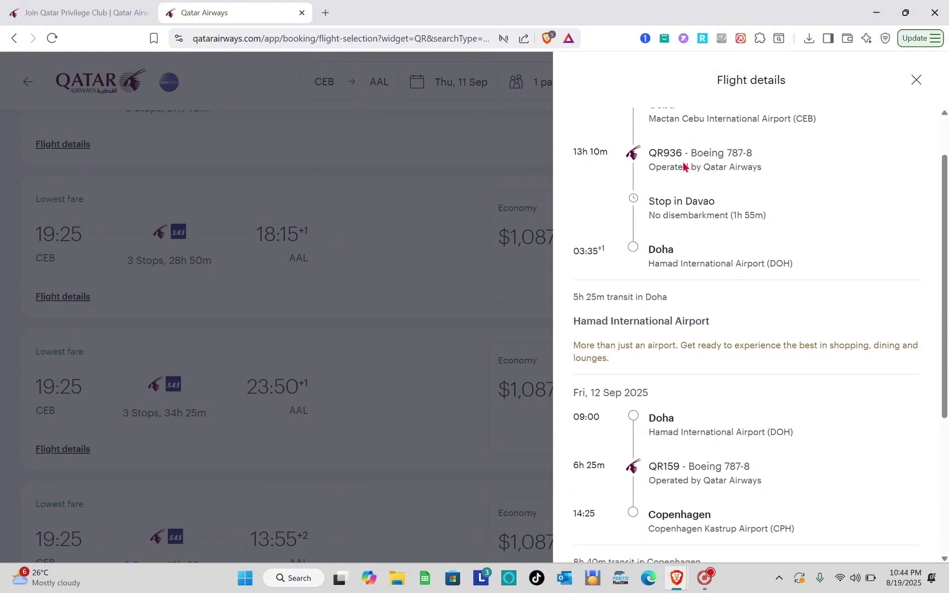
scroll(682, 162, down, 4)
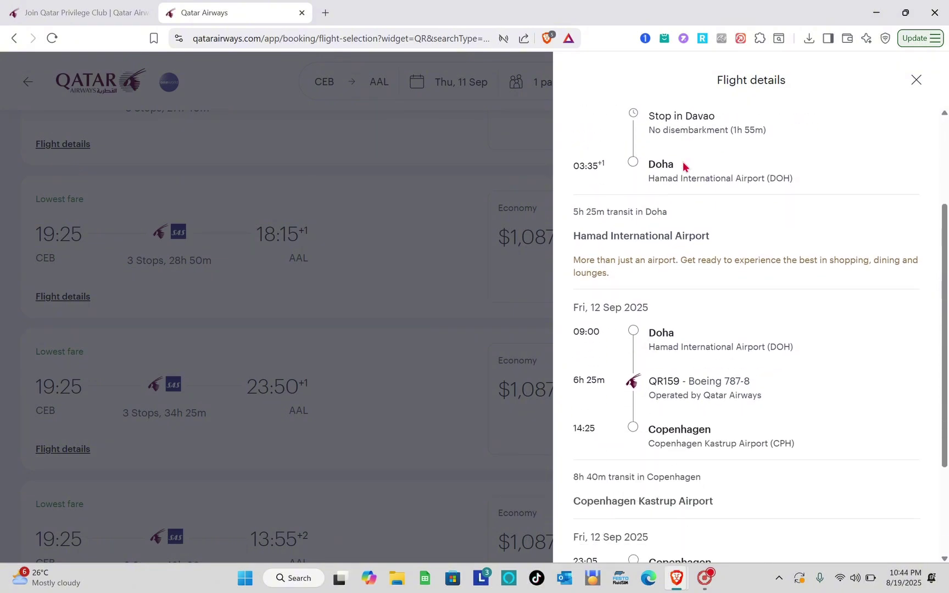
scroll(683, 161, up, 6)
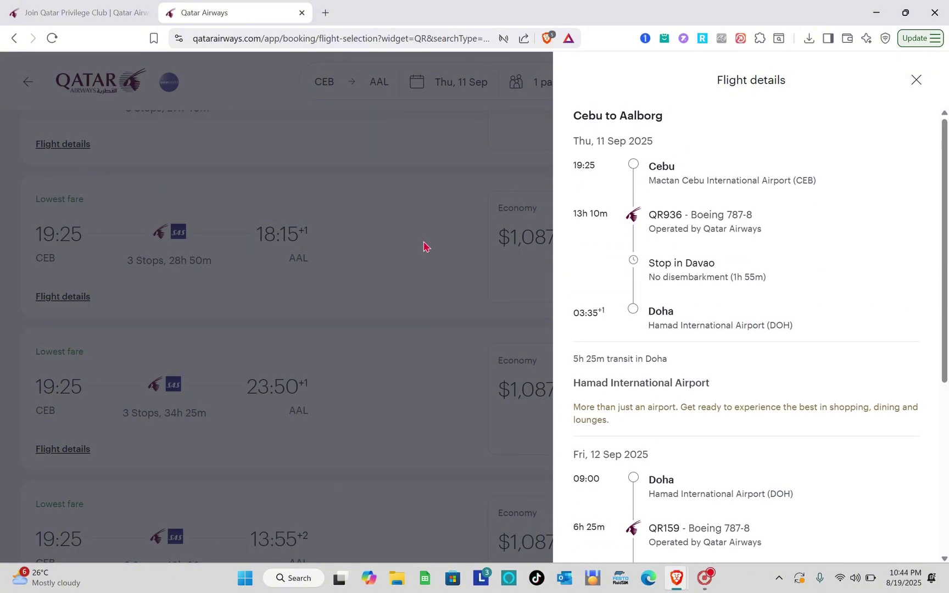
click(336, 293)
- Choose the Economy Classic fare for the flight arriving at 23:50 and confirm the departure selection
scroll(286, 373, down, 3)
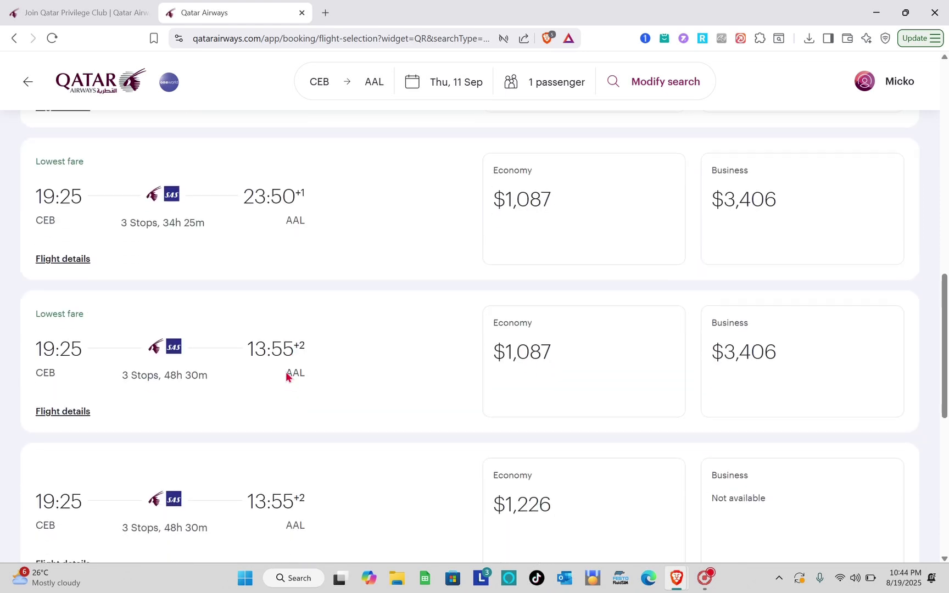
scroll(222, 288, up, 2)
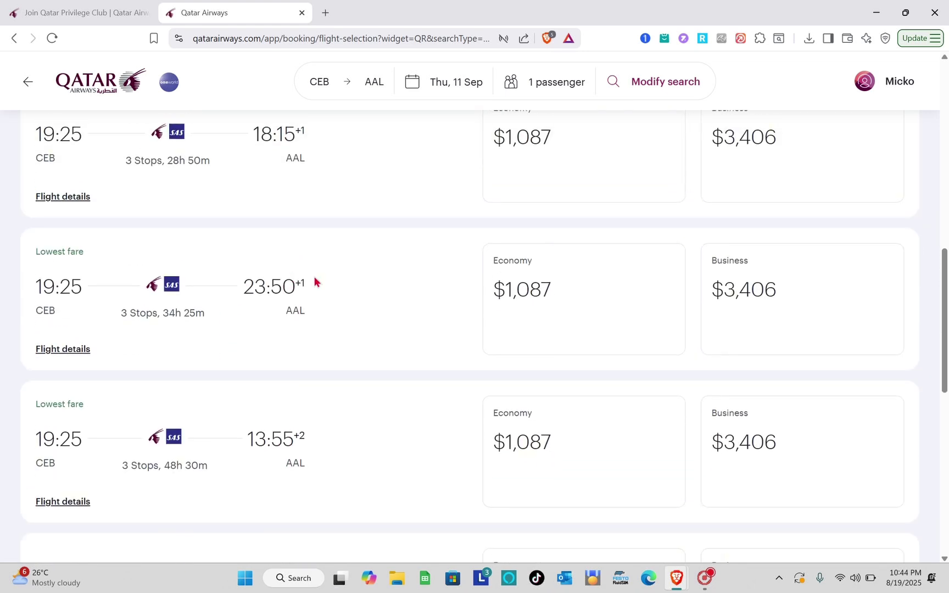
click(617, 318)
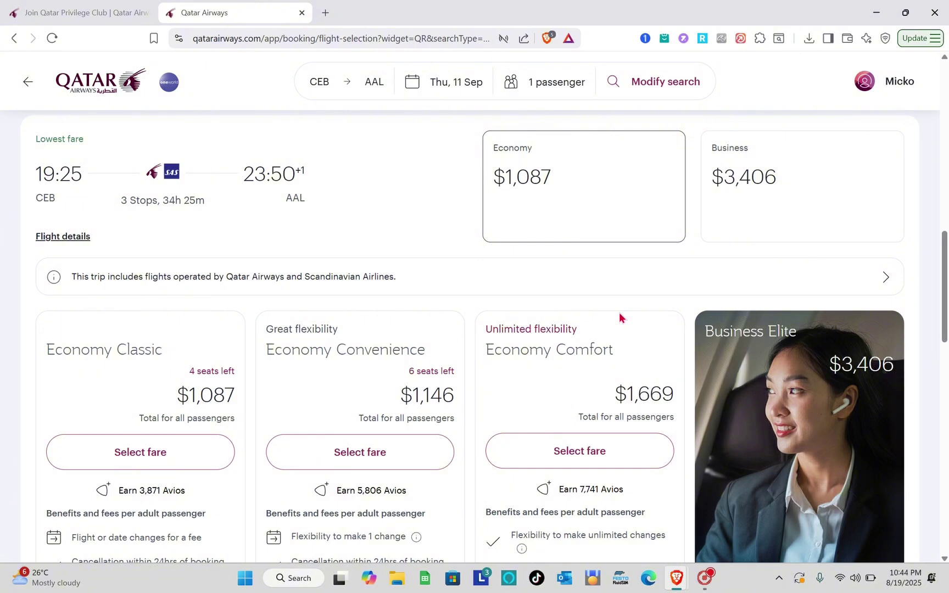
scroll(238, 352, down, 1)
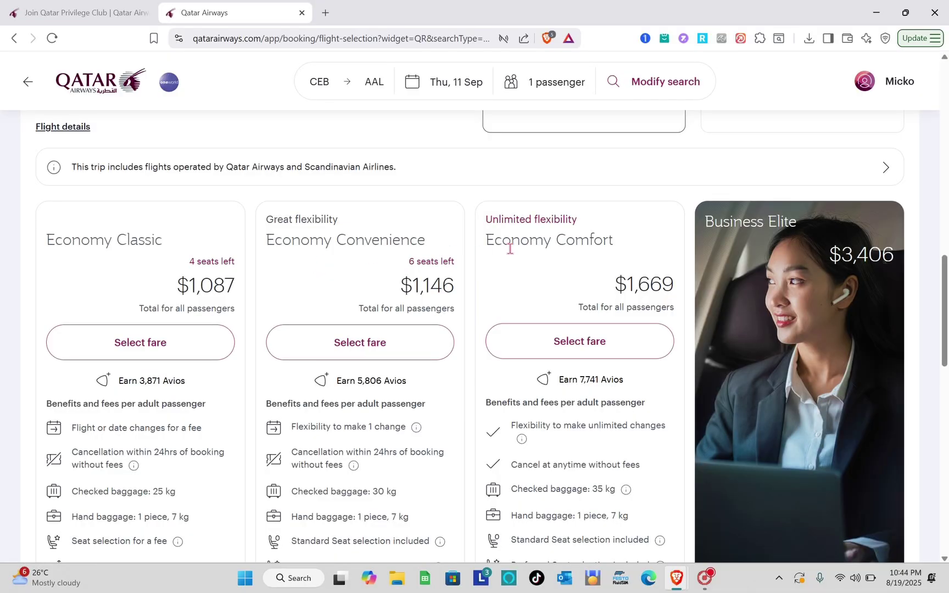
scroll(132, 301, down, 1)
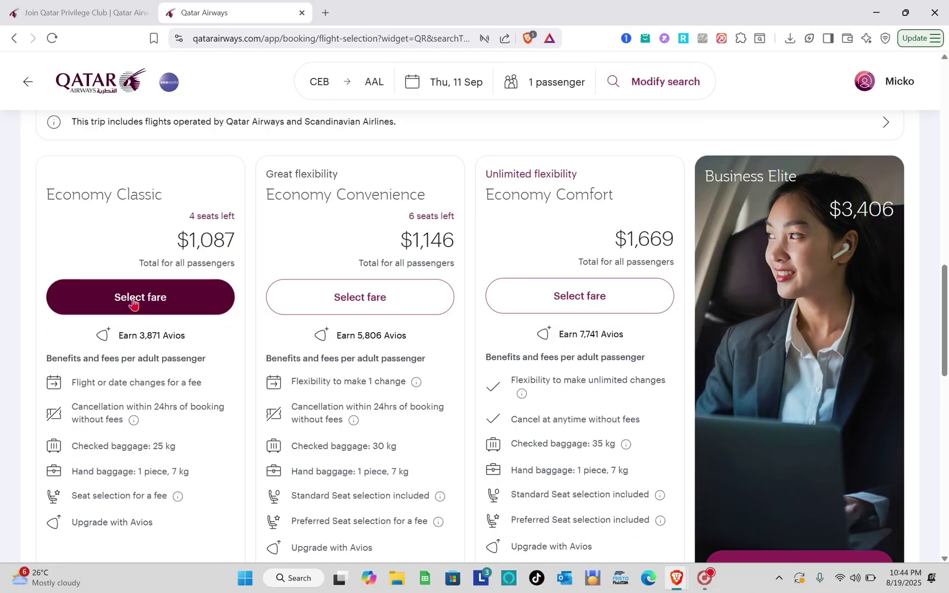
click(133, 301)
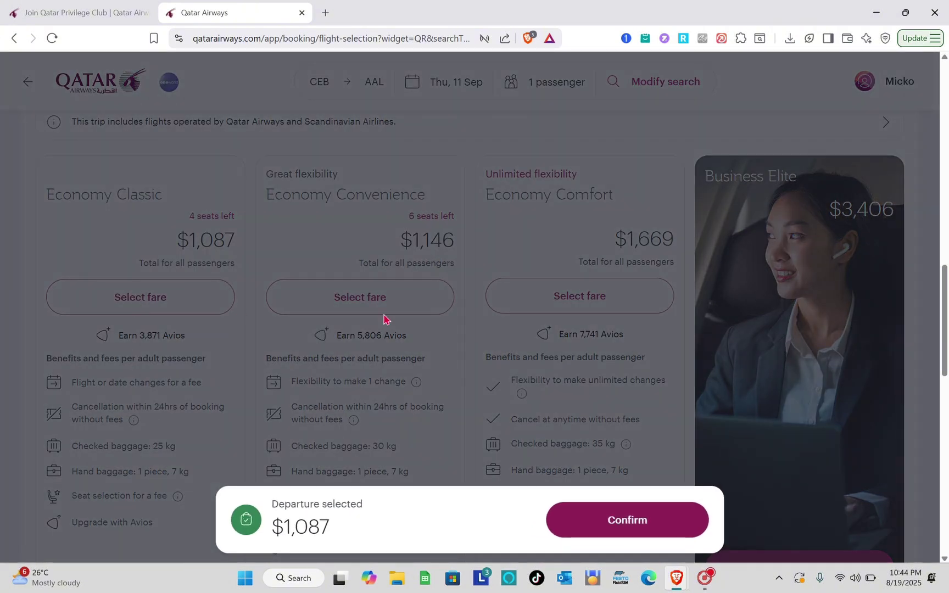
click(625, 522)
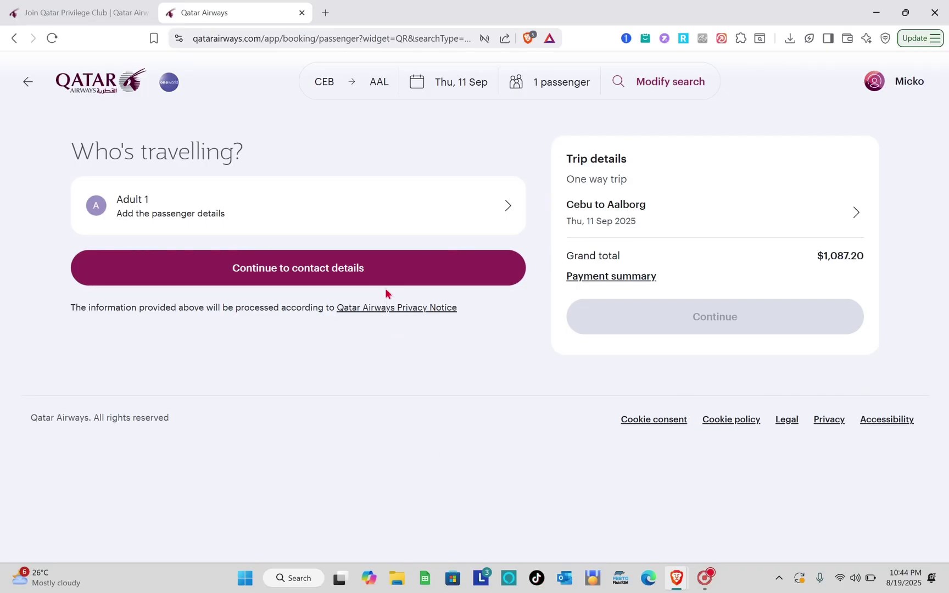
- Open the Adult 1 passenger details for editing and set the title to Mr with gender Male
click(458, 313)
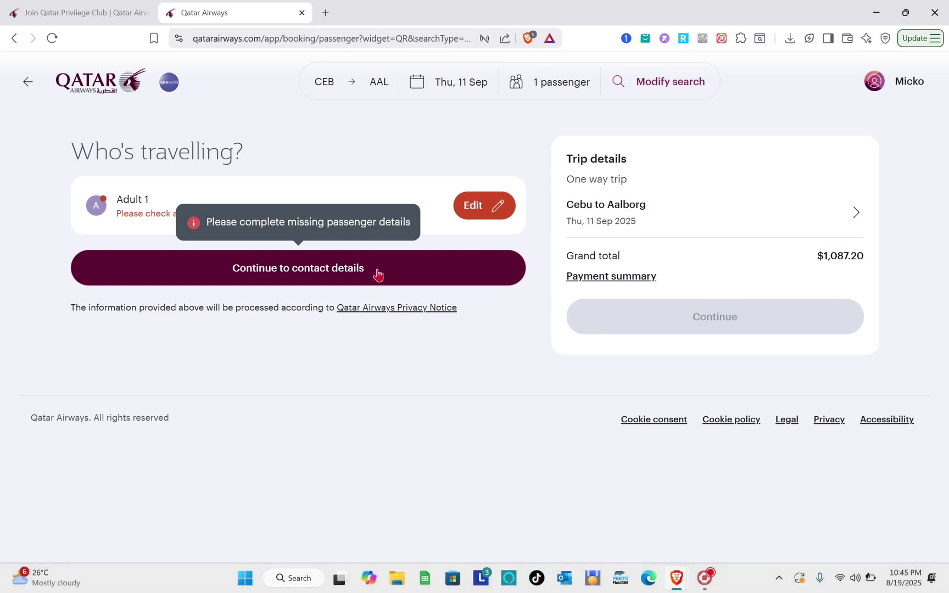
click(218, 204)
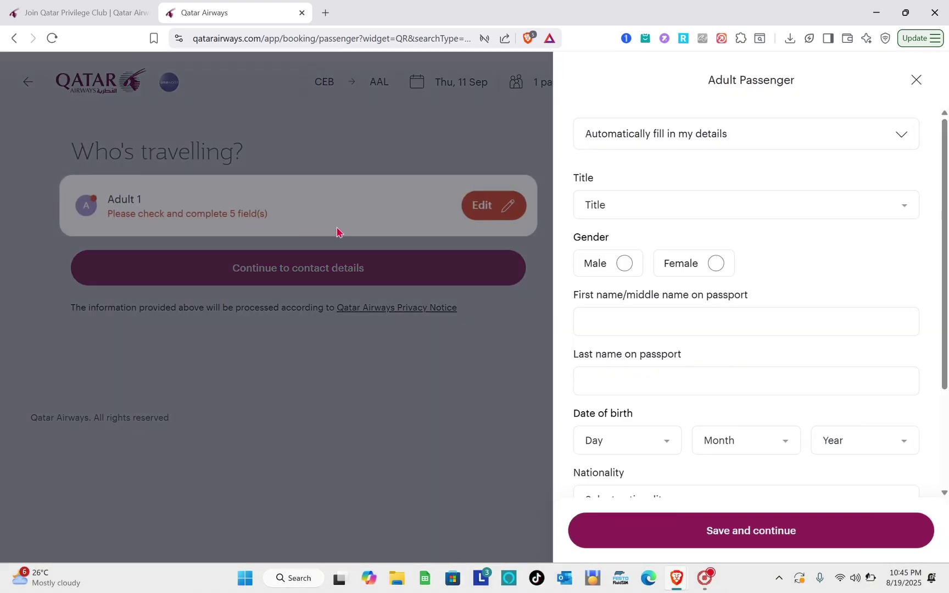
scroll(689, 146, down, 1)
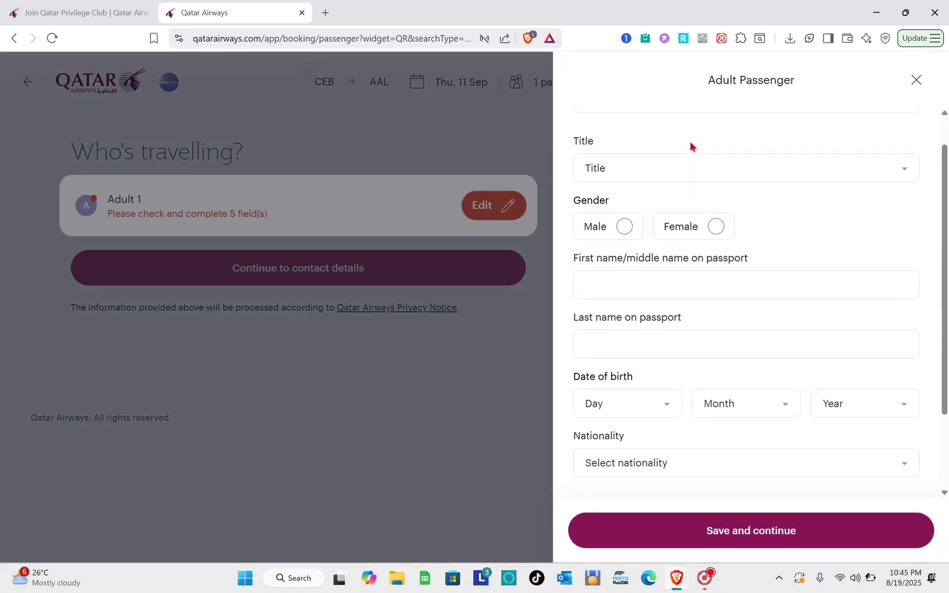
scroll(690, 146, up, 1)
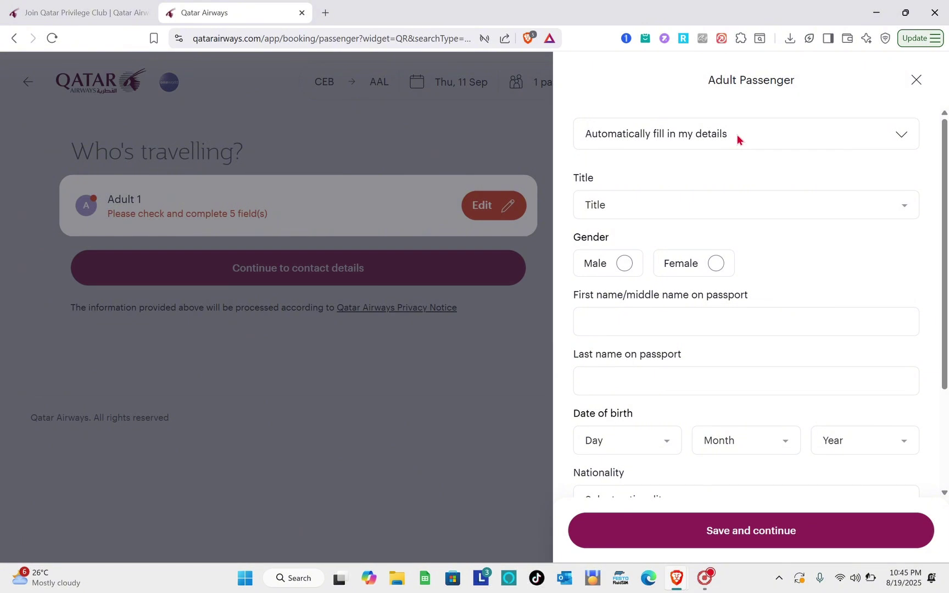
click(640, 207)
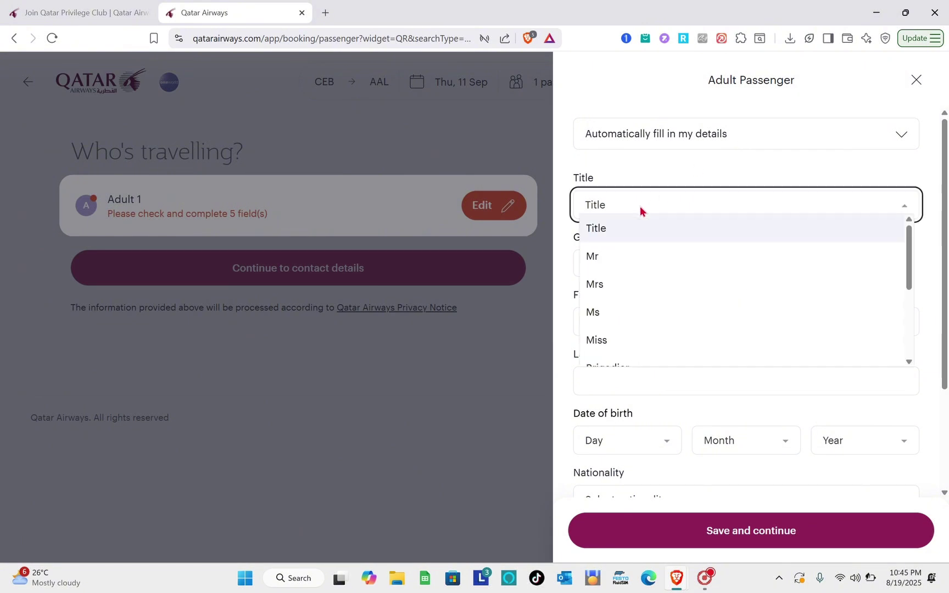
click(615, 256)
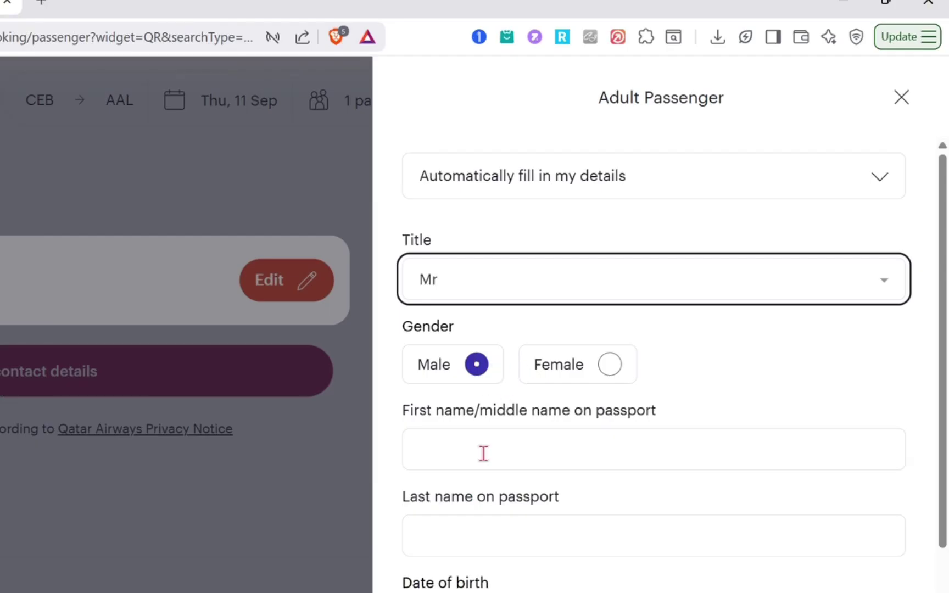
- Enter the passenger's date of birth as day, month and year
scroll(484, 453, down, 1)
scroll(469, 469, down, 1)
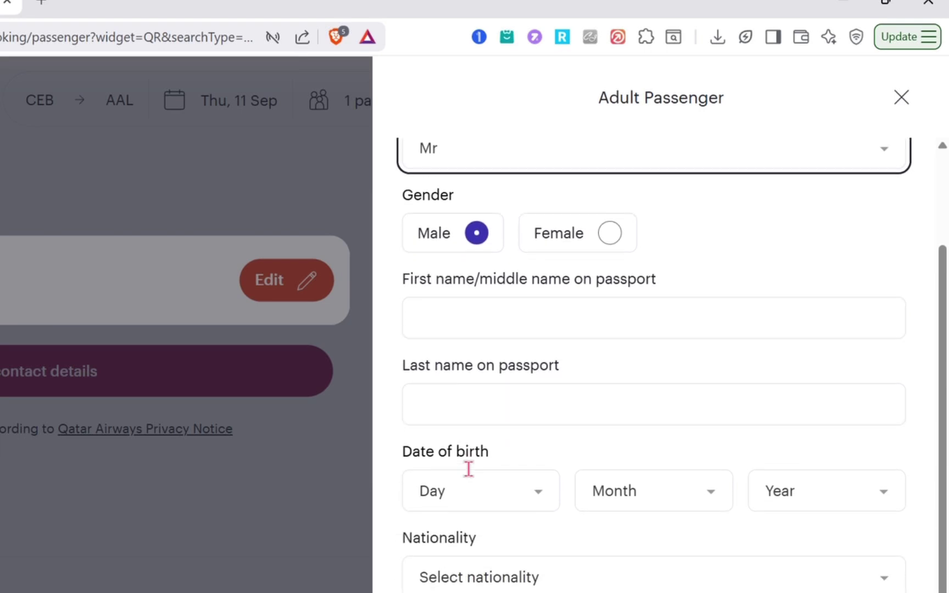
scroll(467, 469, down, 2)
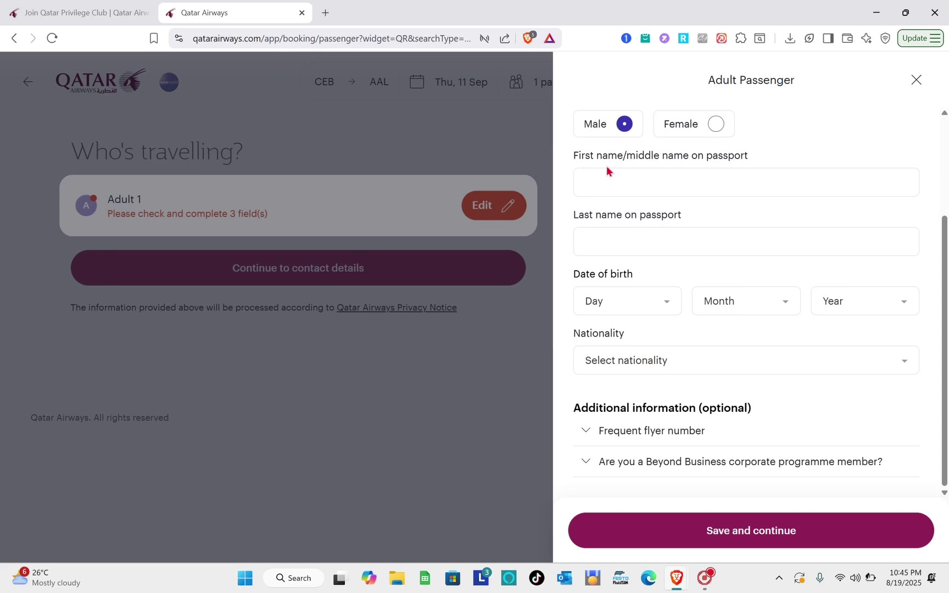
click(646, 305)
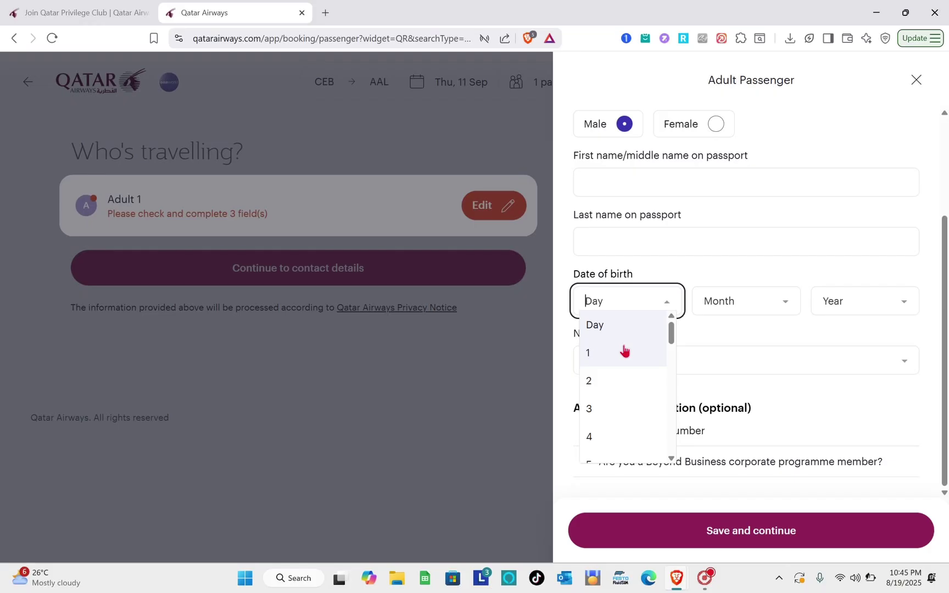
scroll(605, 402, down, 3)
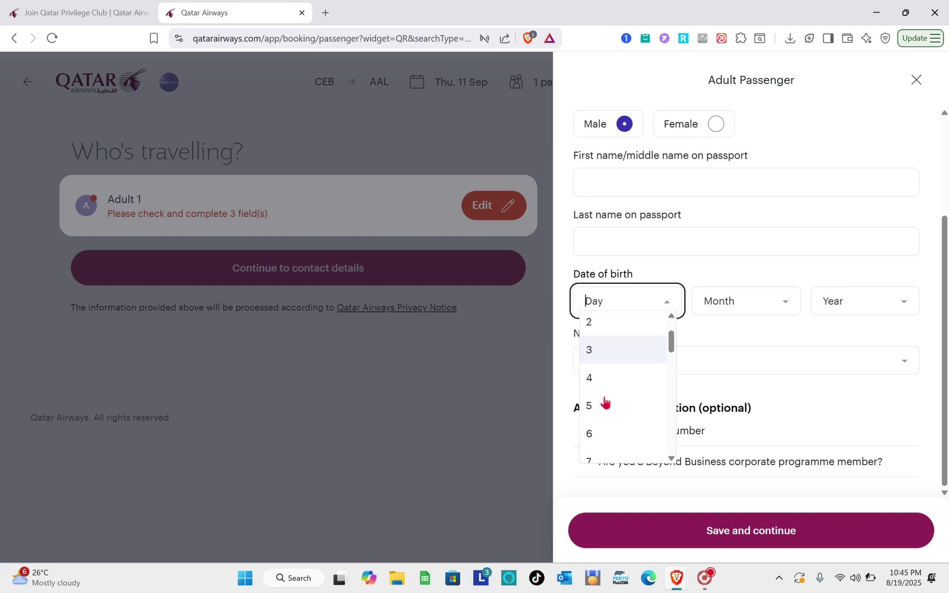
text(14)
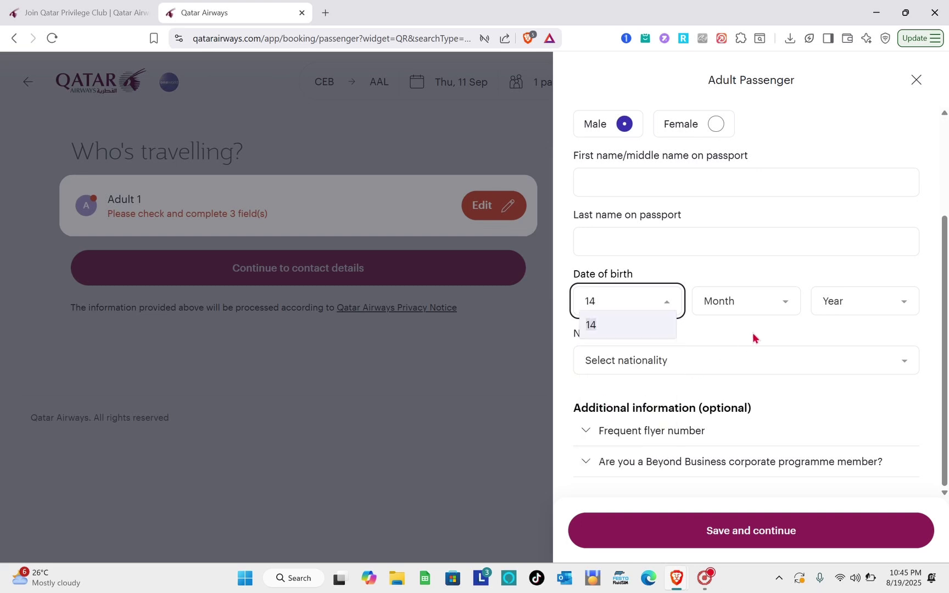
click(751, 303)
text(2)
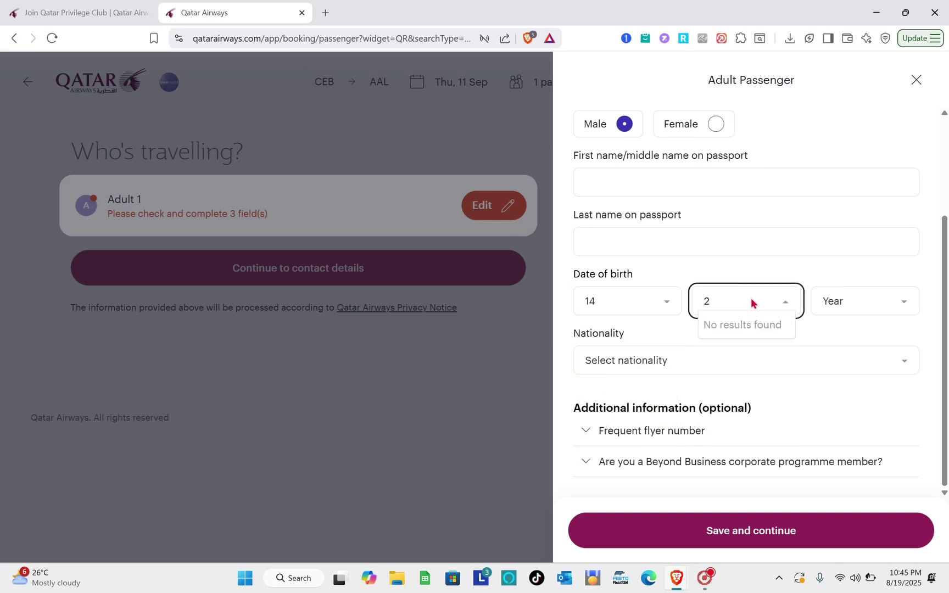
key(BackSpace)
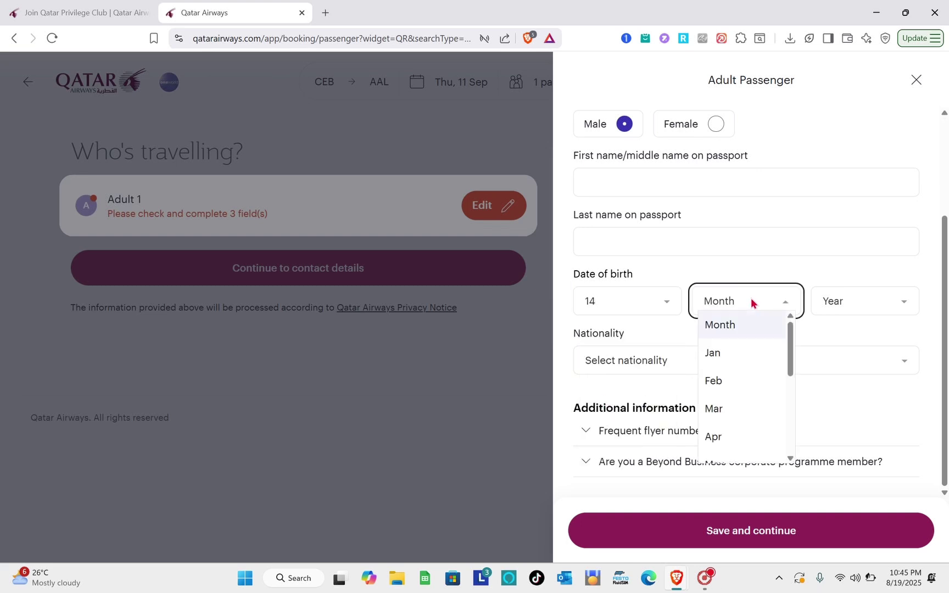
click(728, 390)
click(873, 303)
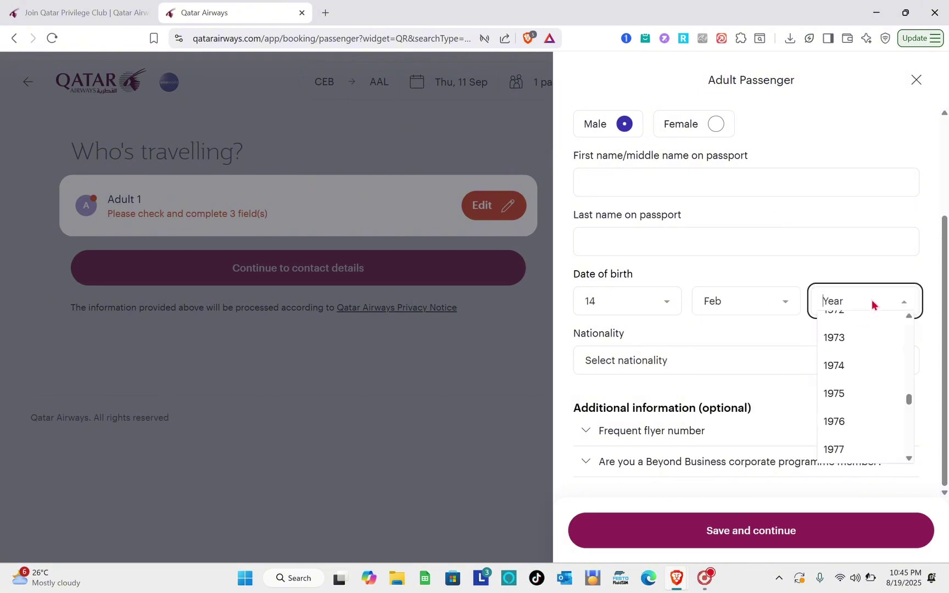
scroll(846, 396, down, 2)
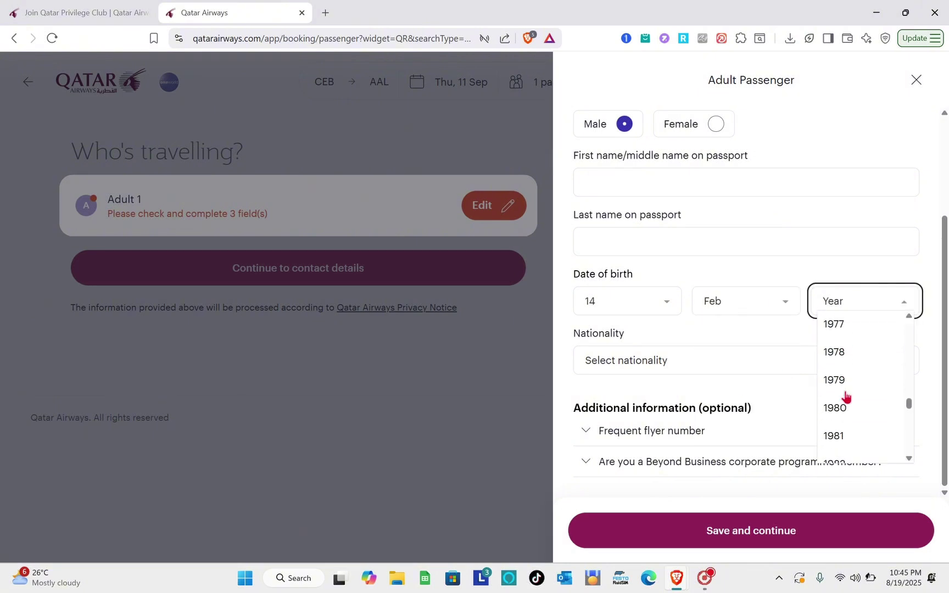
scroll(846, 397, up, 6)
scroll(845, 396, down, 17)
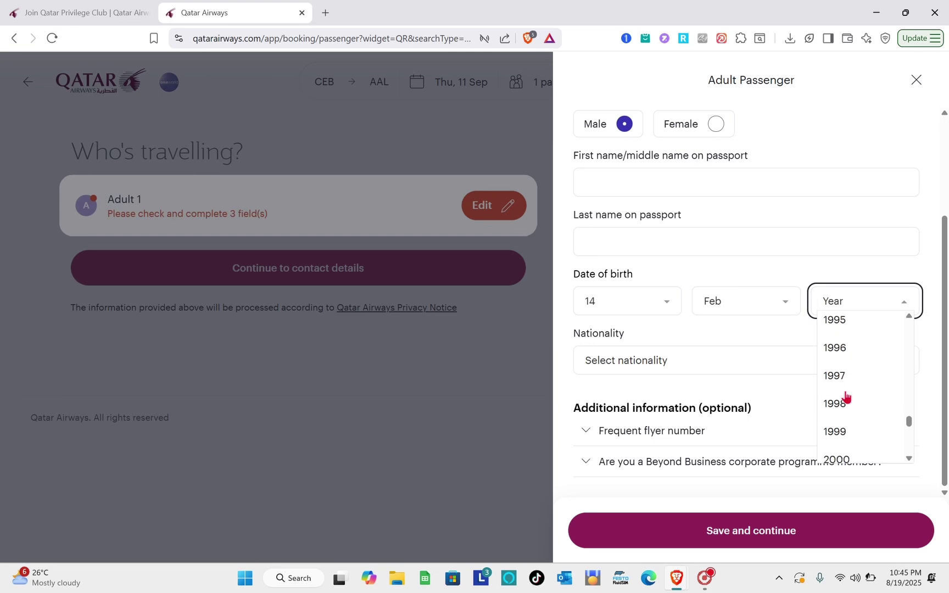
scroll(845, 397, down, 1)
click(845, 397)
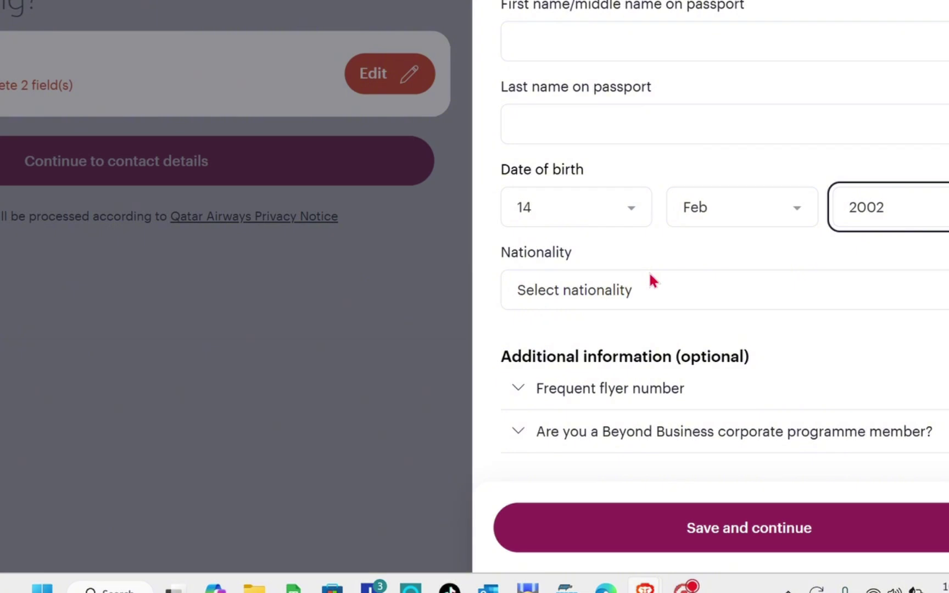
- Set the passenger's nationality to Philippines
click(650, 295)
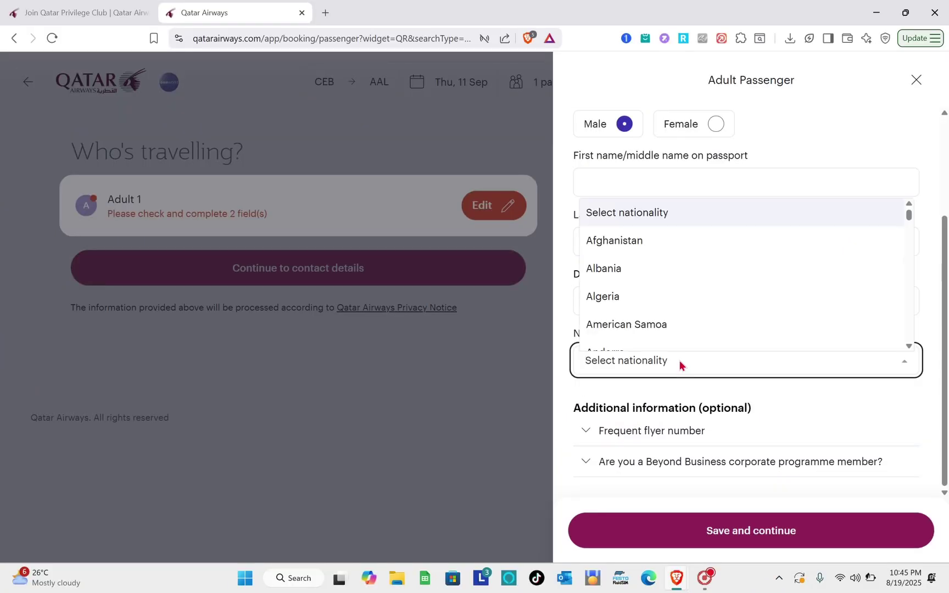
text(phi)
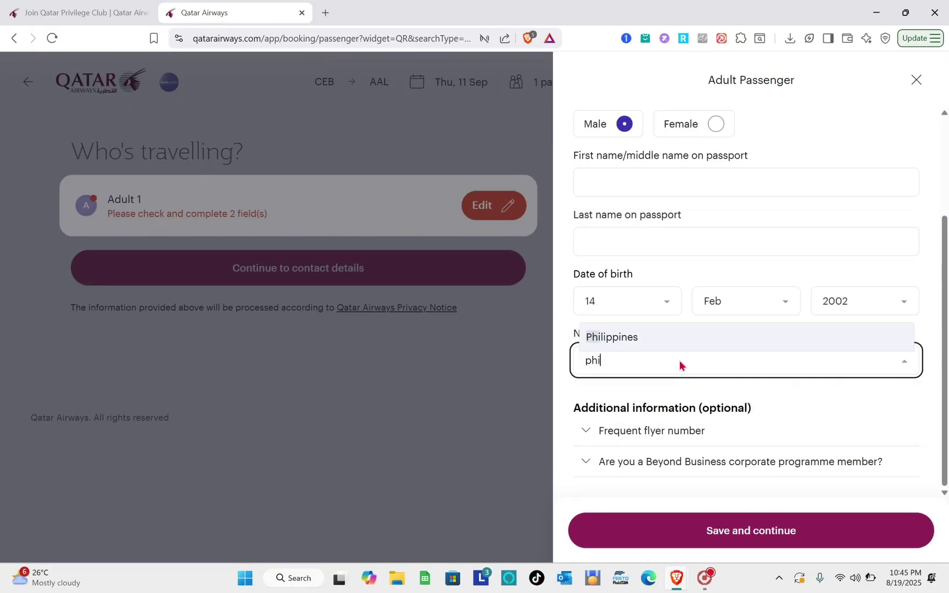
click(618, 336)
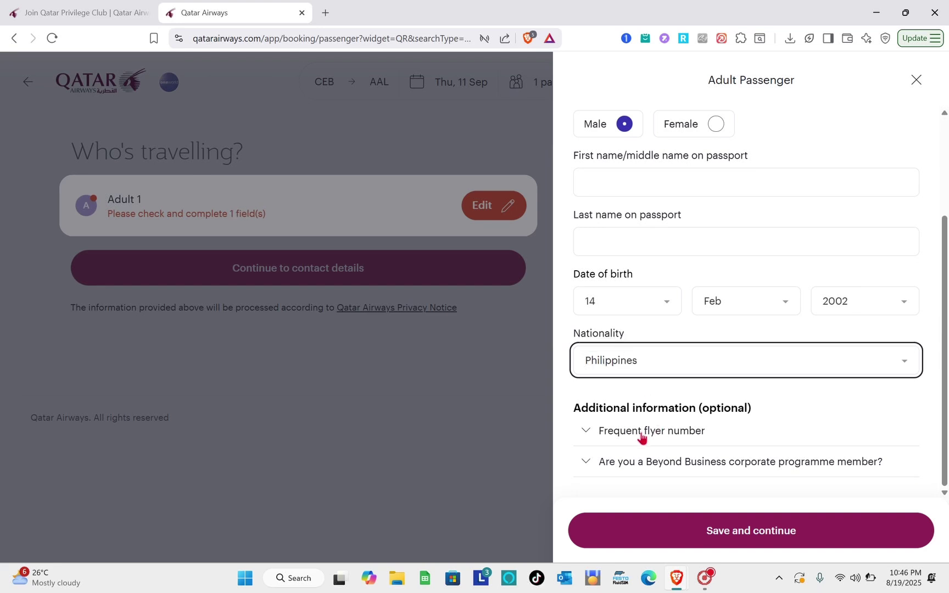
- Expand the optional frequent flyer information and choose Qatar Airways as the airline
click(593, 441)
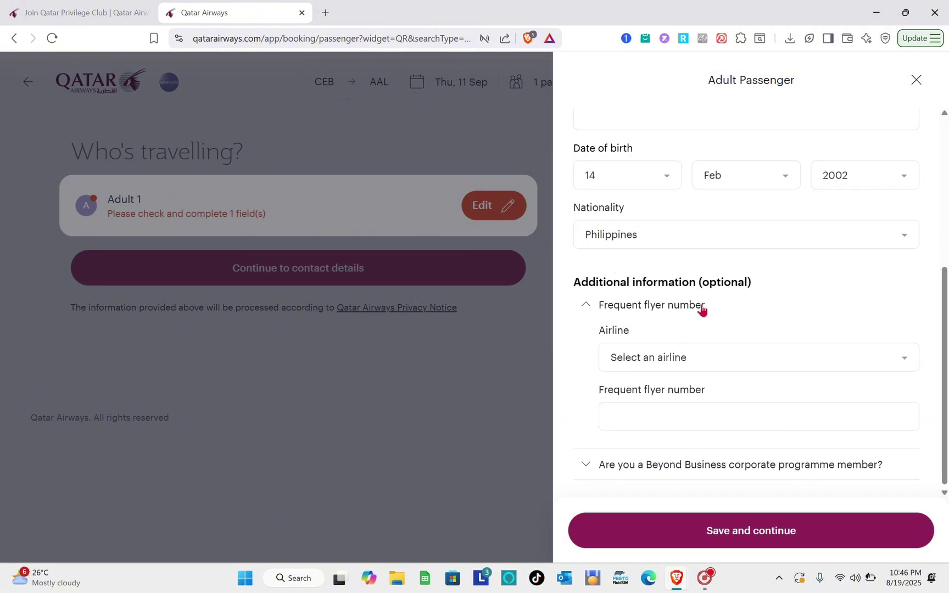
click(664, 357)
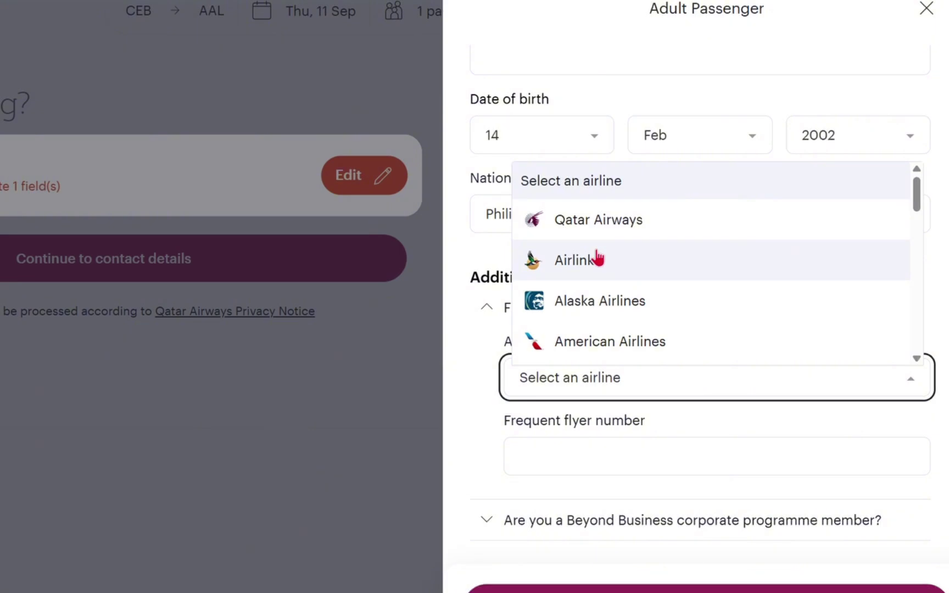
scroll(620, 192, down, 1)
click(625, 189)
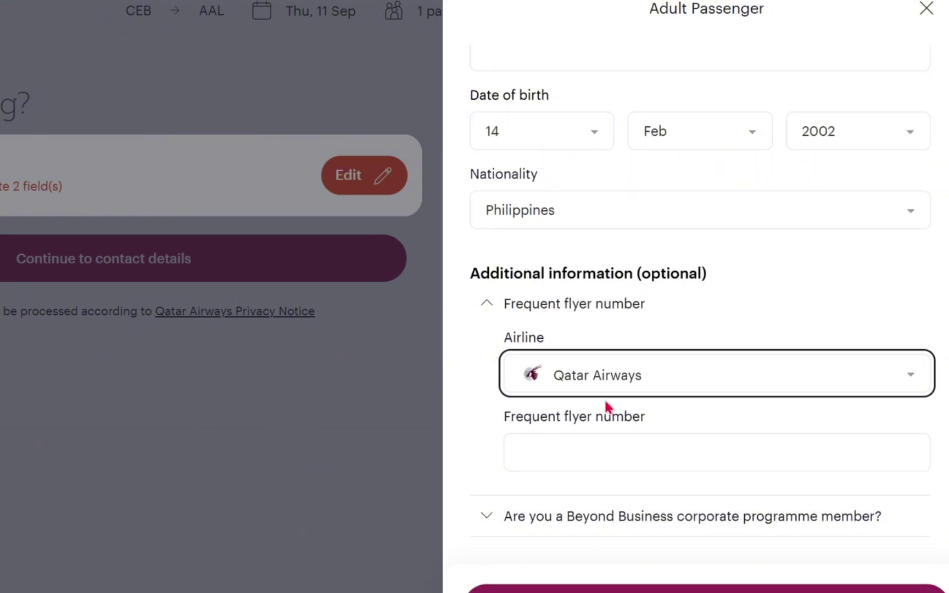
- Review the optional frequent flyer number and Beyond Business corporate membership fields, and close the Adult 1 details without saving
click(575, 446)
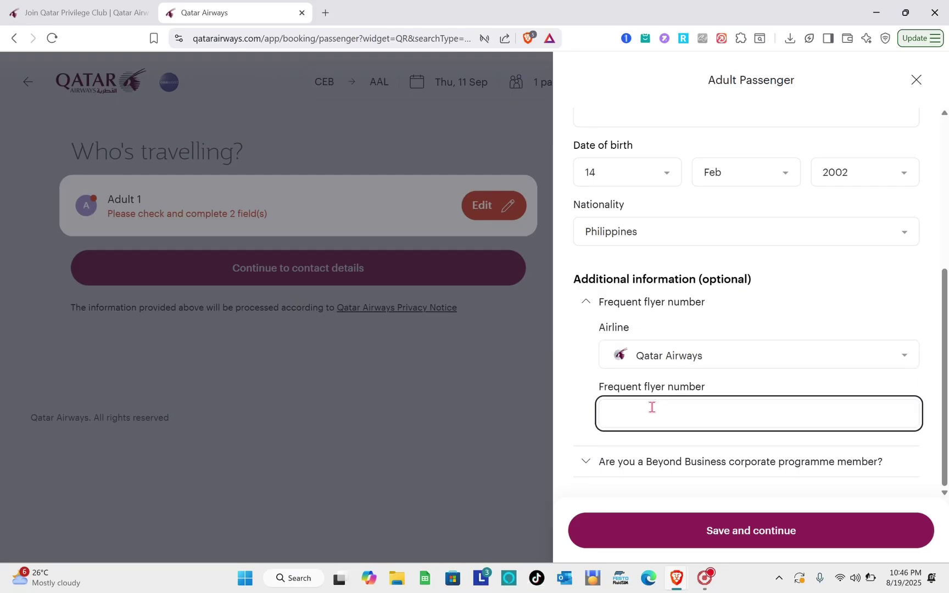
click(616, 471)
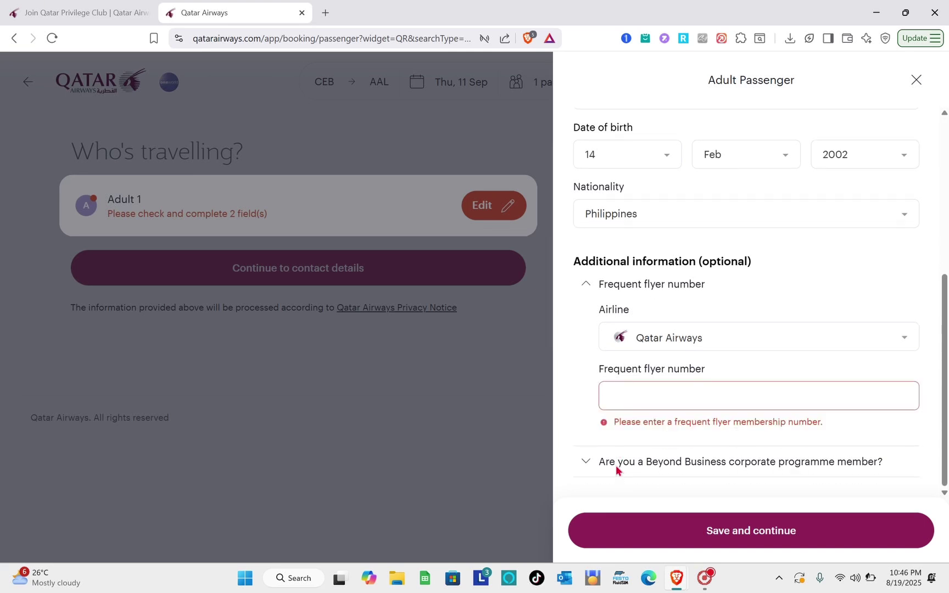
click(588, 463)
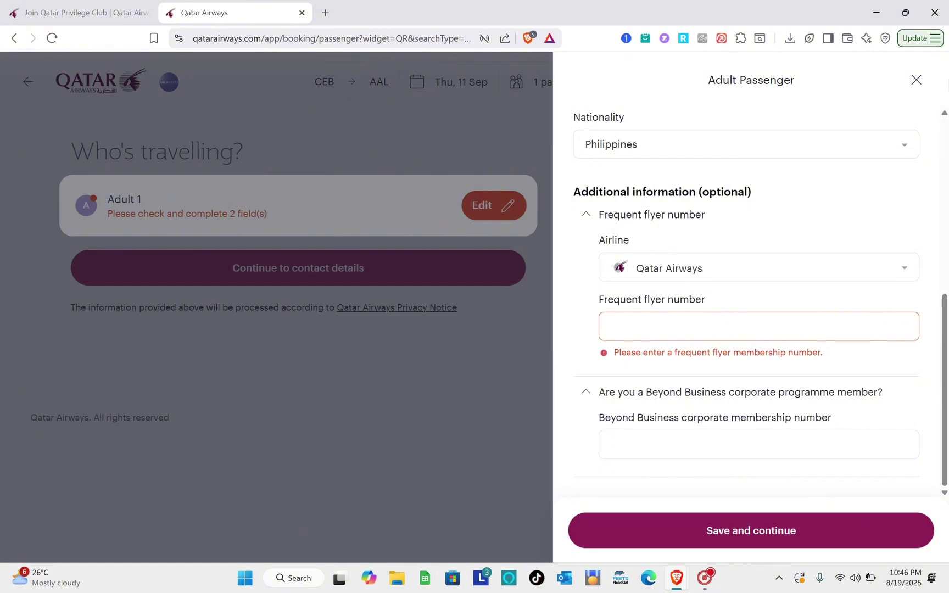
click(916, 82)
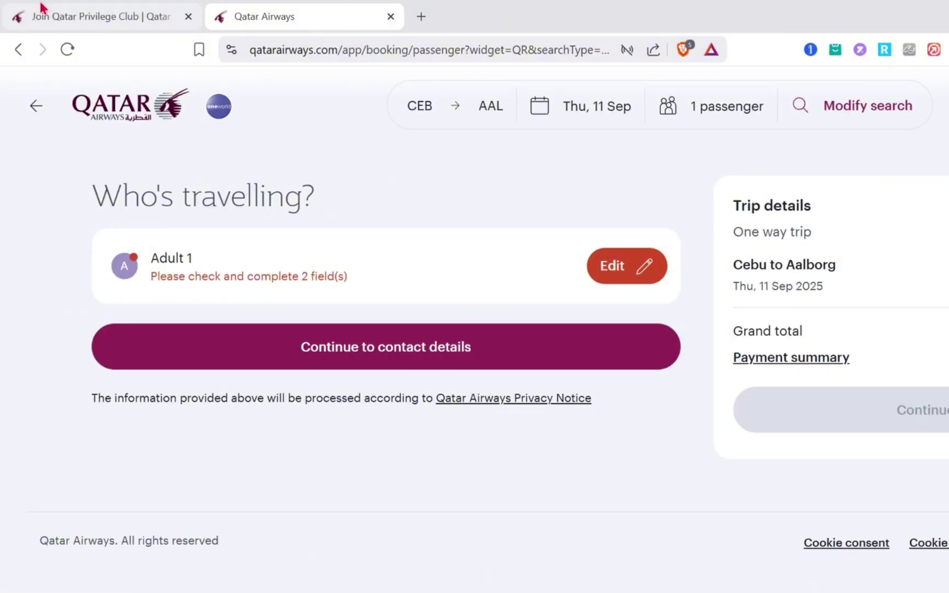
- Leave the passenger details page, abandoning the booking progress, and go back past flight selection to the Qatar Airways homepage
click(32, 6)
click(242, 14)
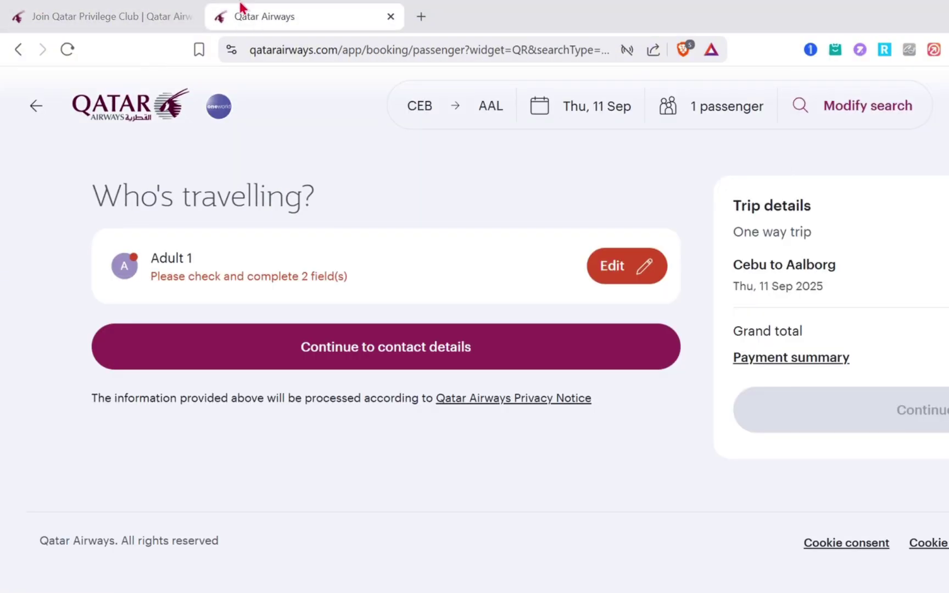
click(36, 107)
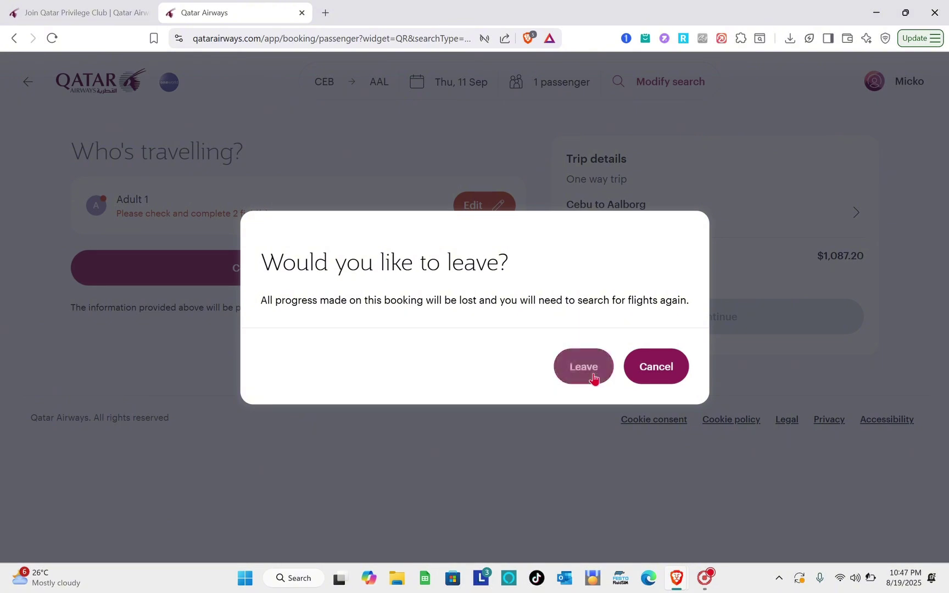
click(768, 488)
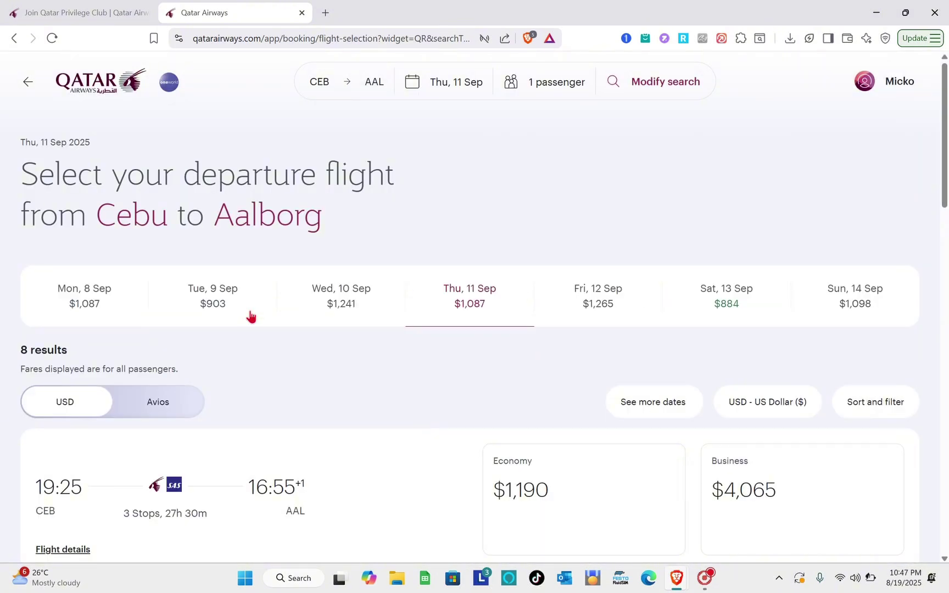
click(26, 87)
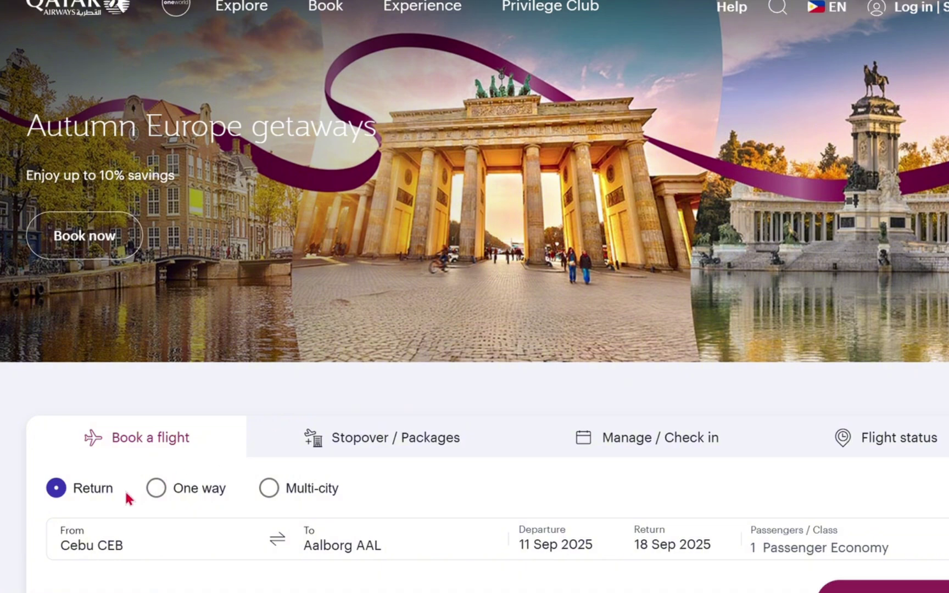
- Open the departure airport field of the flight booking form for editing
scroll(88, 499, down, 3)
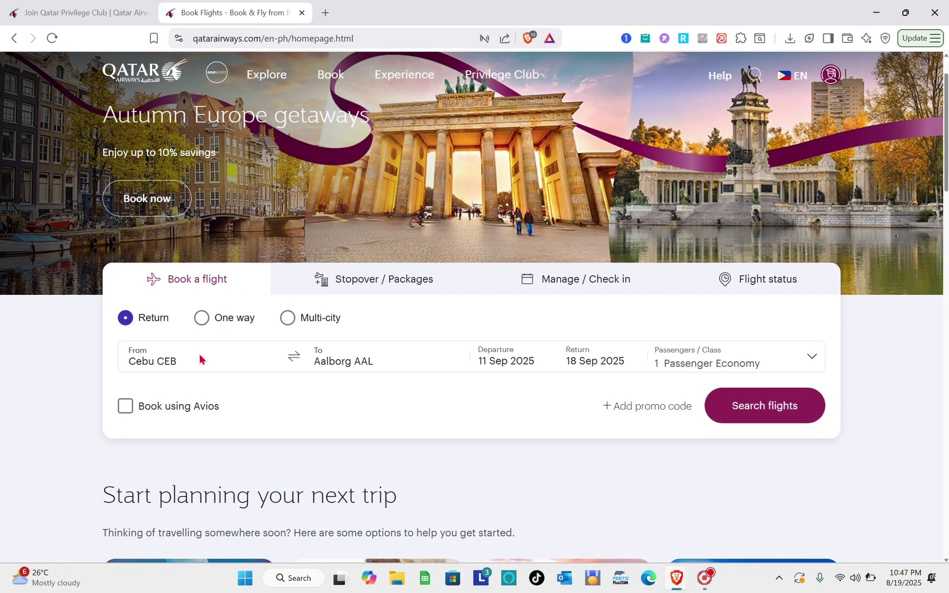
click(199, 359)
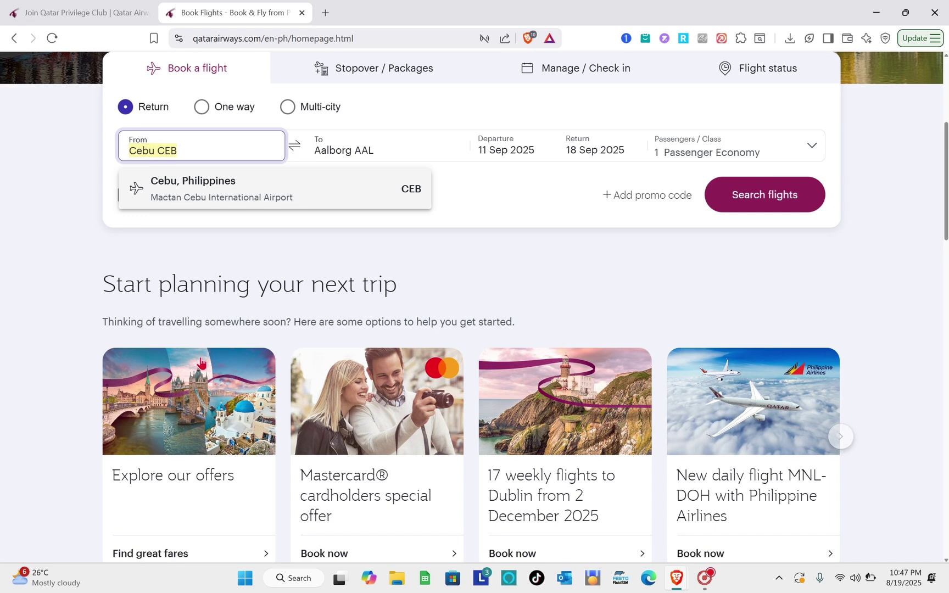